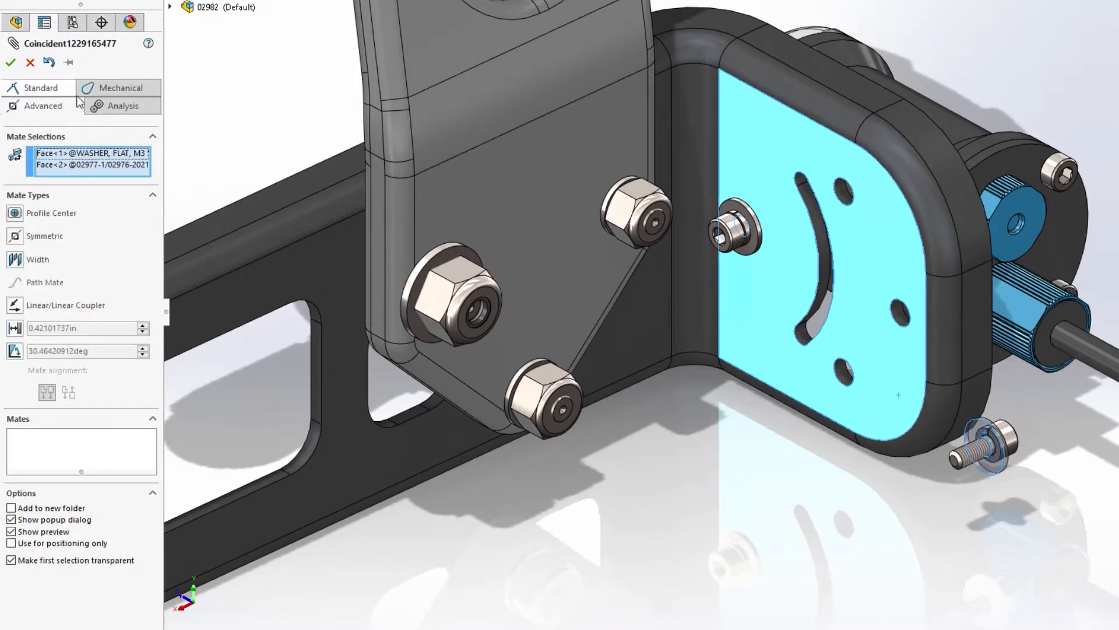
Check the analysis options of the coincident mate between the M3 flat washer and the slotted bracket face, and accept the mate
left_click(127, 109)
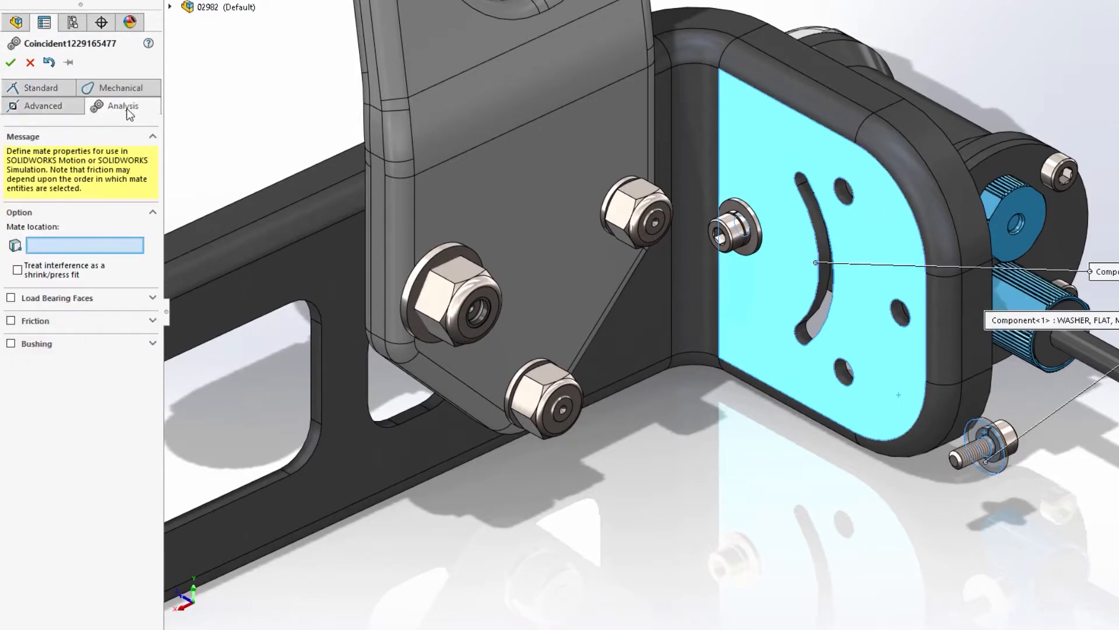
left_click(46, 89)
left_click(10, 62)
left_click(11, 62)
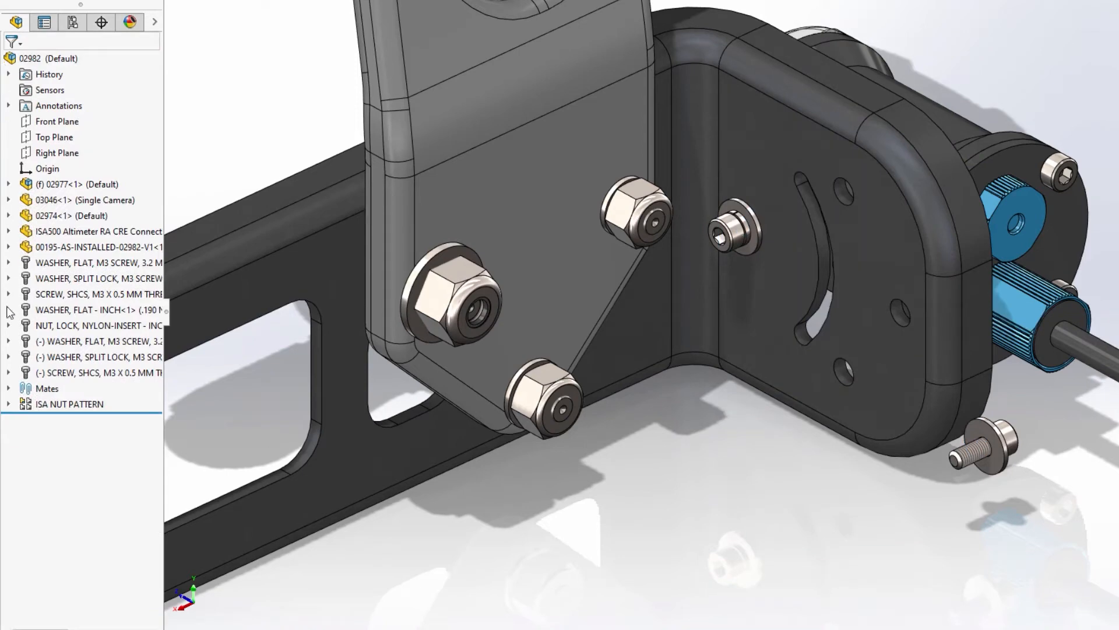
Try flipping the alignment of the loose flat washer's coincident mate to the bracket face, declining automatic changes to other mate alignments
left_click(9, 341)
left_click(24, 357)
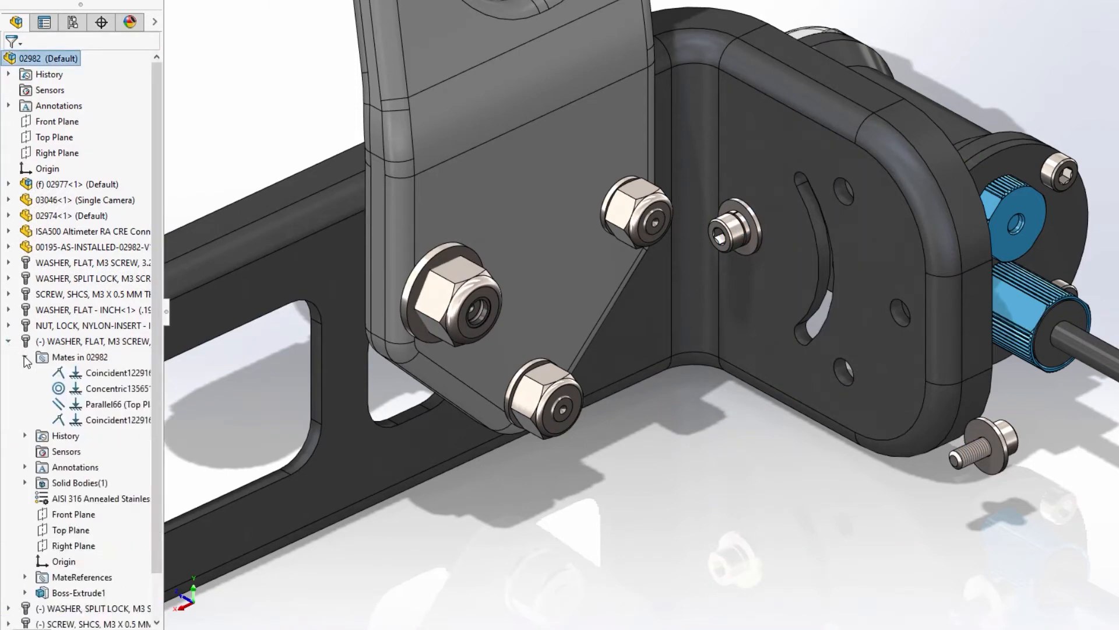
right_click(104, 422)
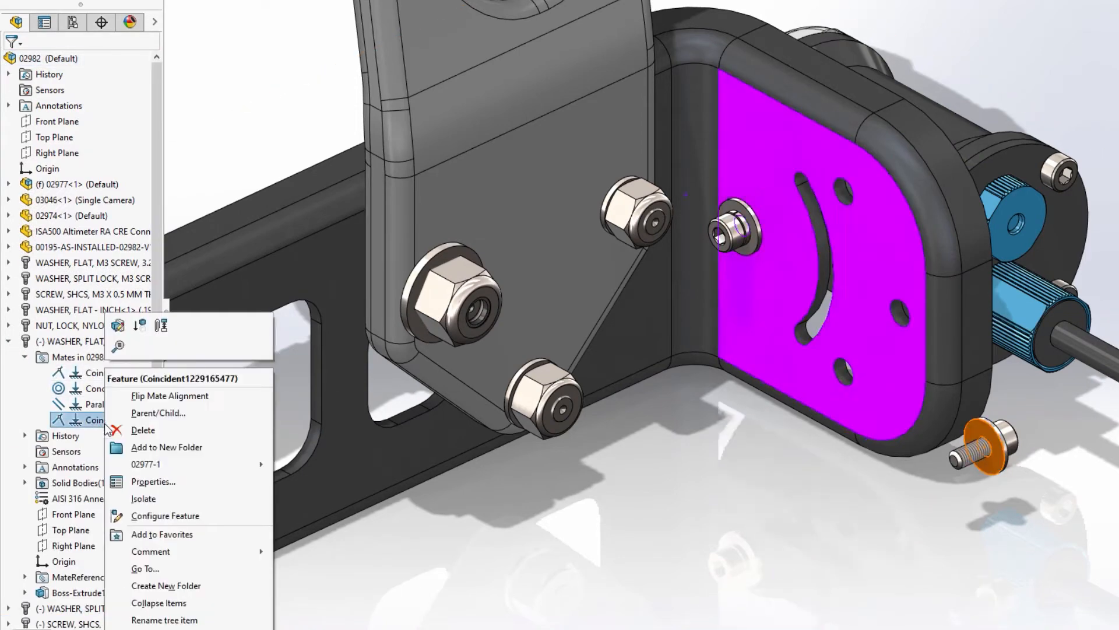
left_click(162, 398)
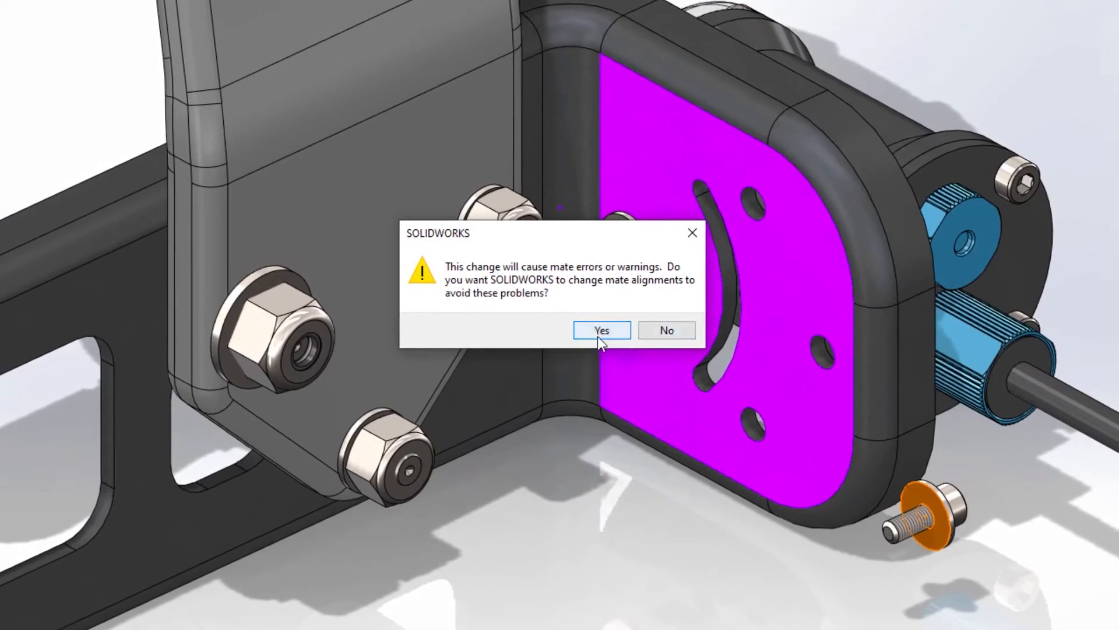
left_click(666, 330)
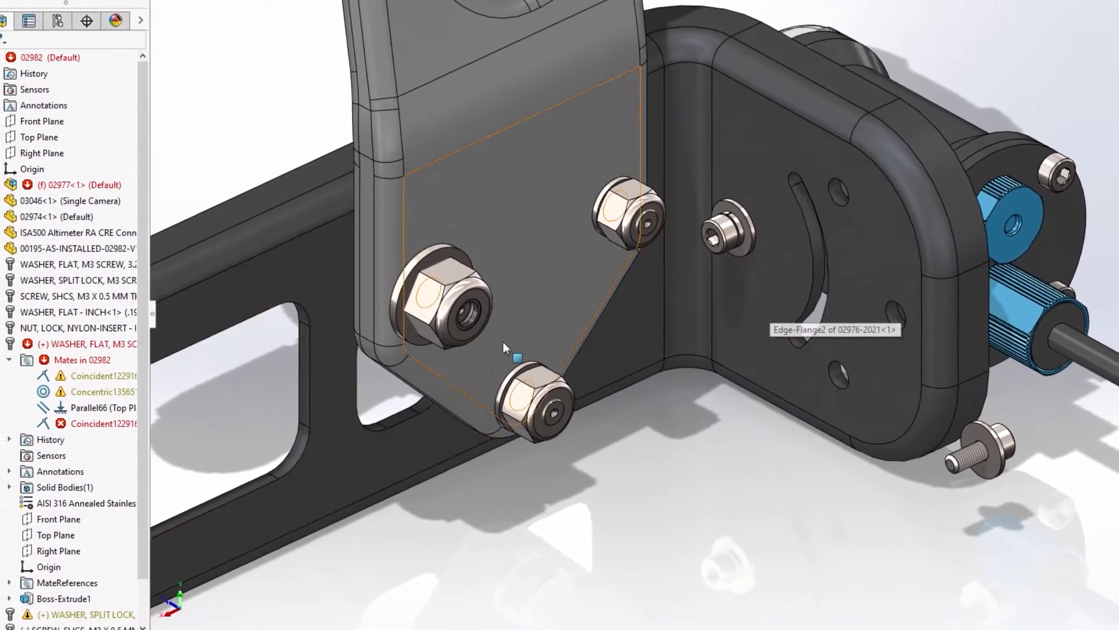
mouse_move(120, 376)
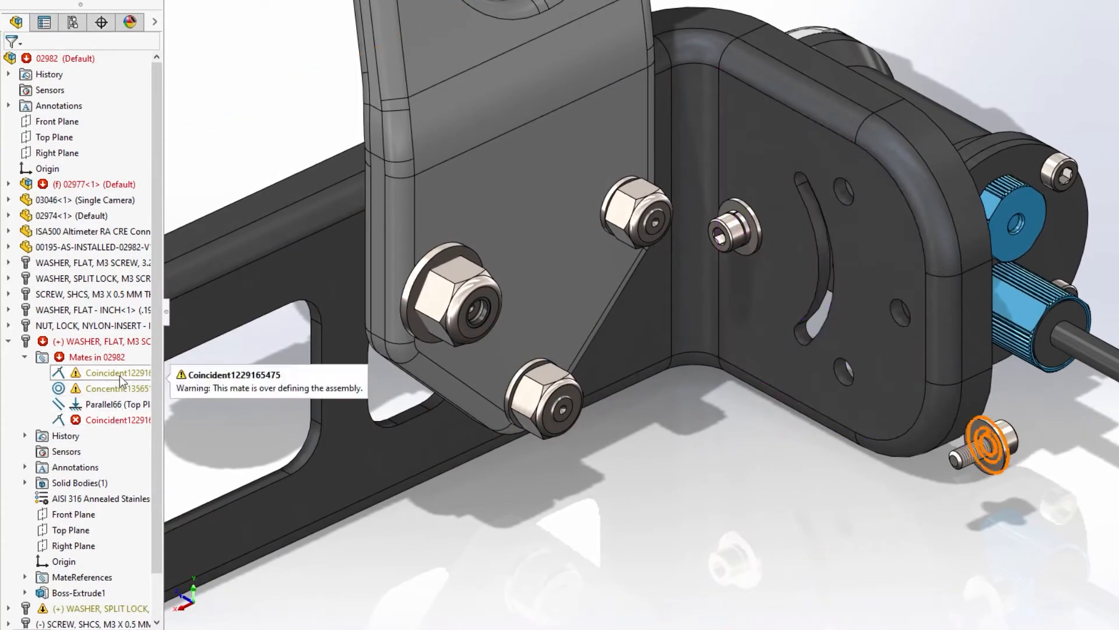
key("ctrl+q")
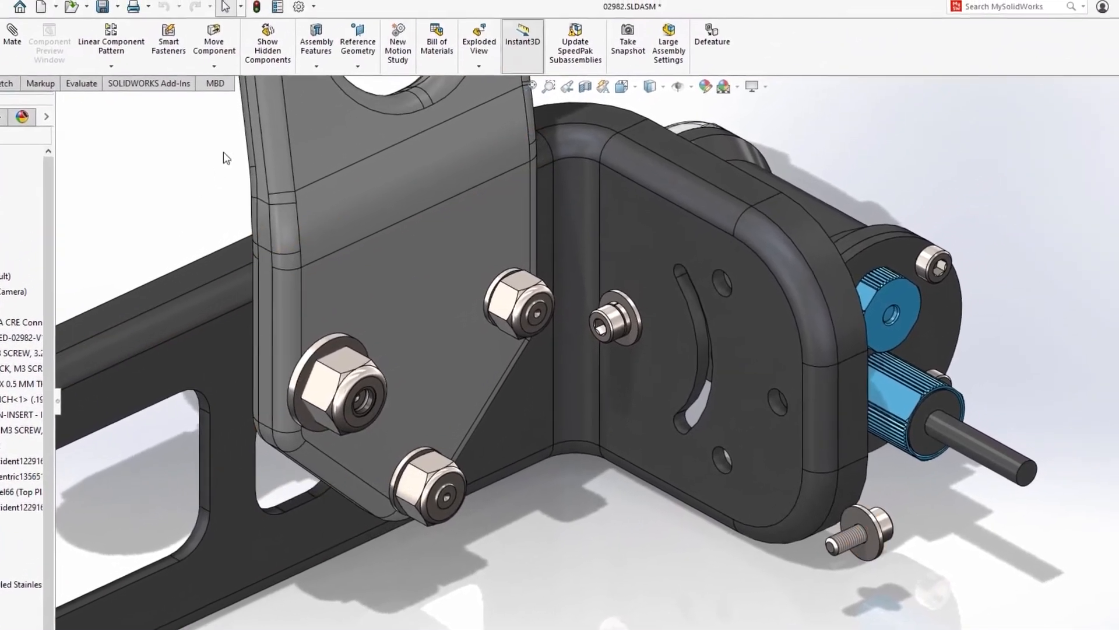
Set the system option for changing mate alignments on edit to Always for assemblies
left_click(293, 12)
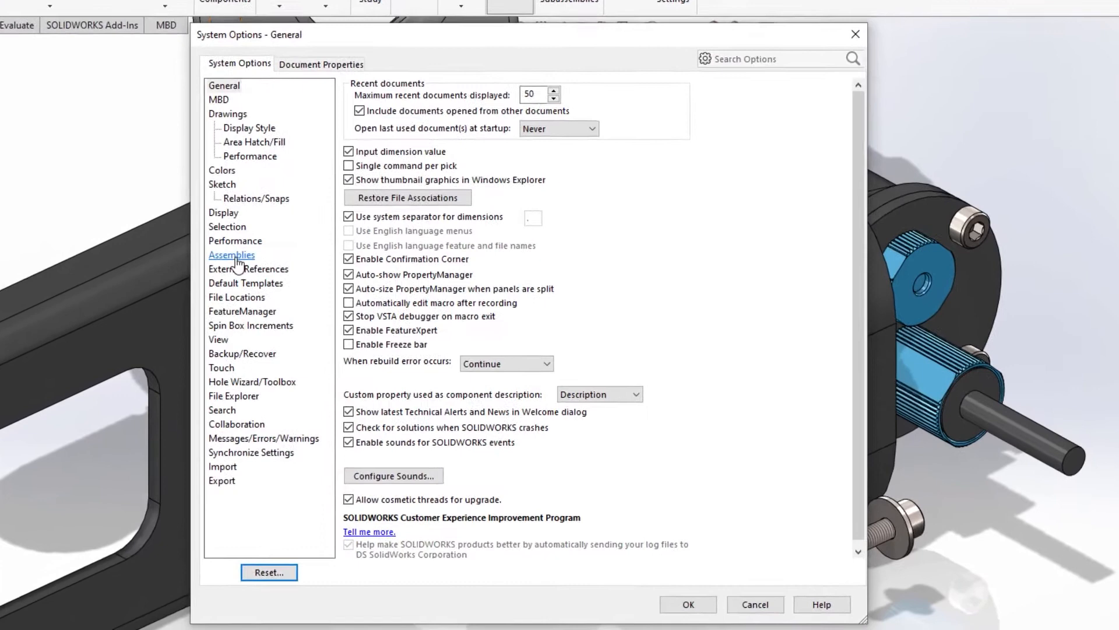
left_click(235, 256)
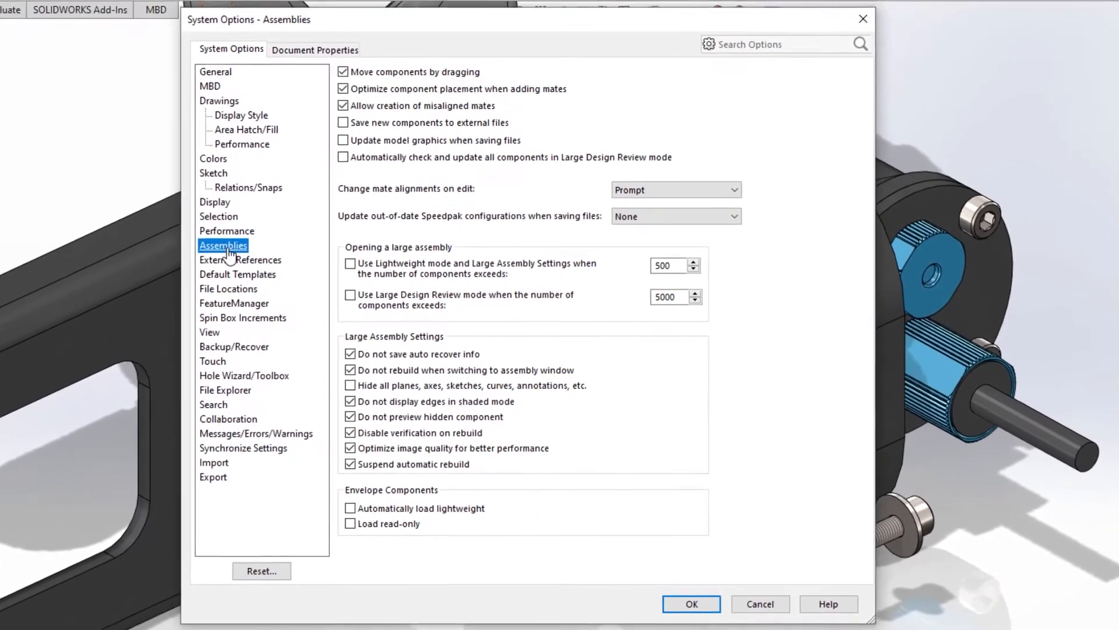
left_click(690, 189)
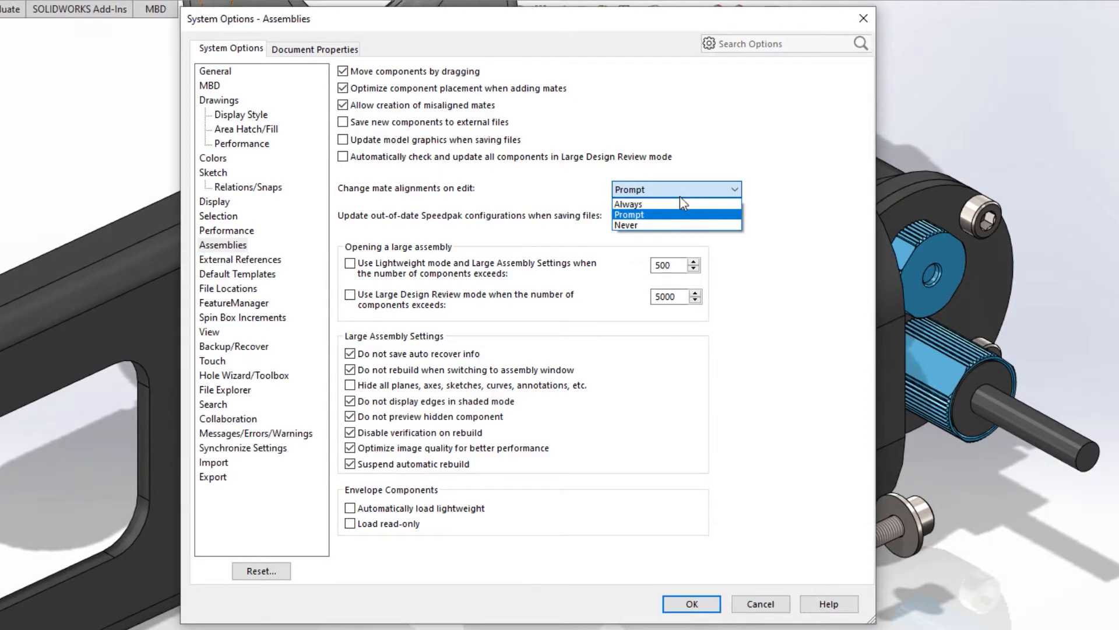
left_click(679, 204)
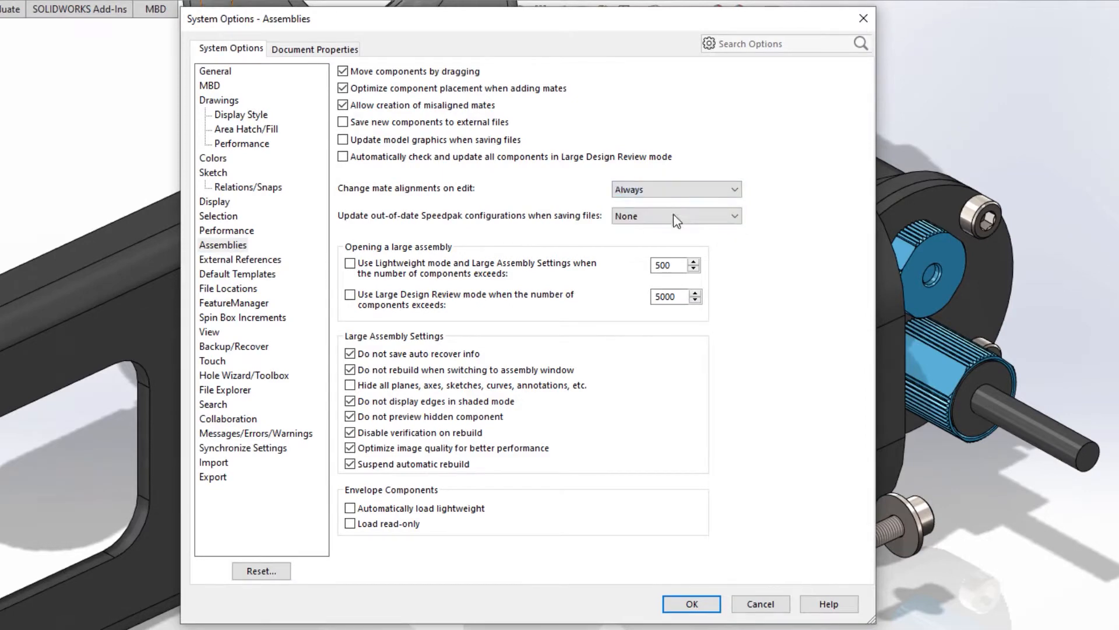
left_click(693, 604)
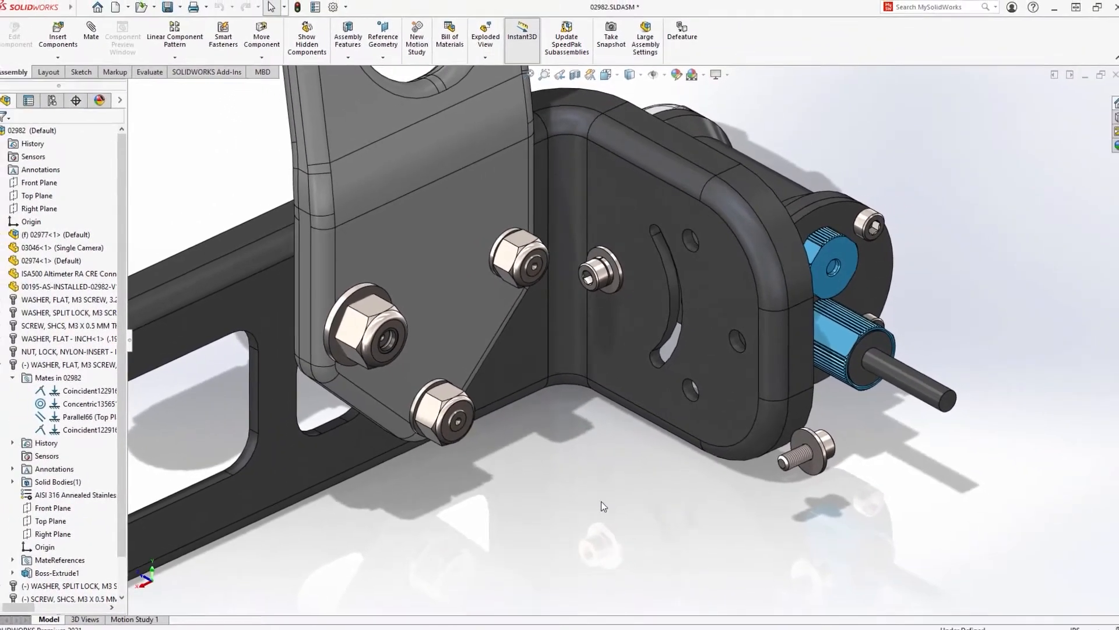
Flip the alignment of the flat washer's coincident mate with the slotted bracket face
right_click(89, 429)
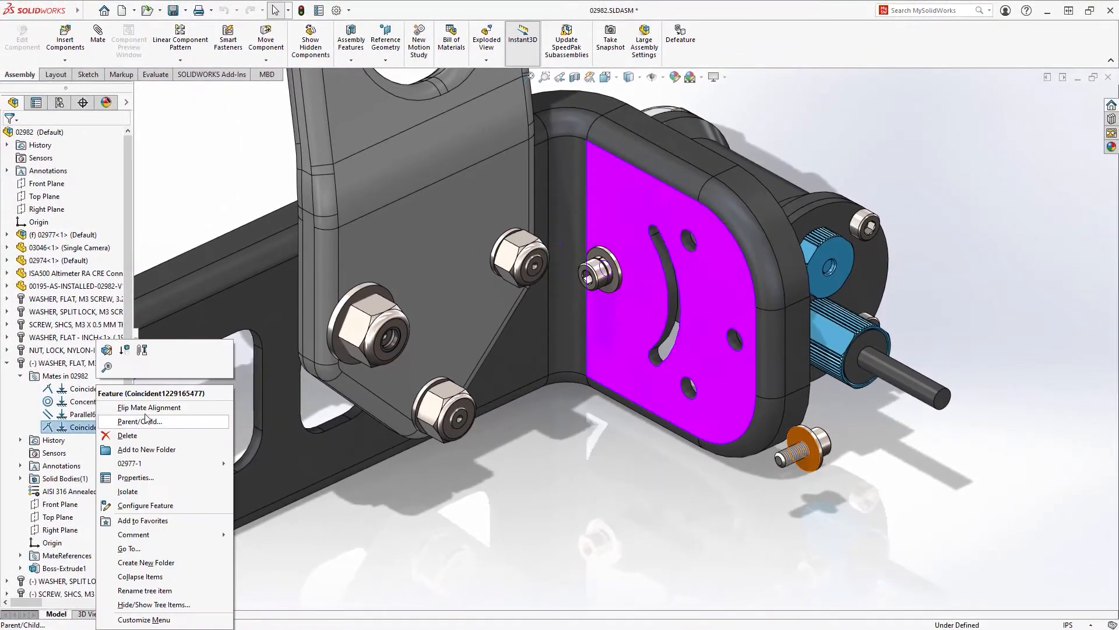
left_click(150, 410)
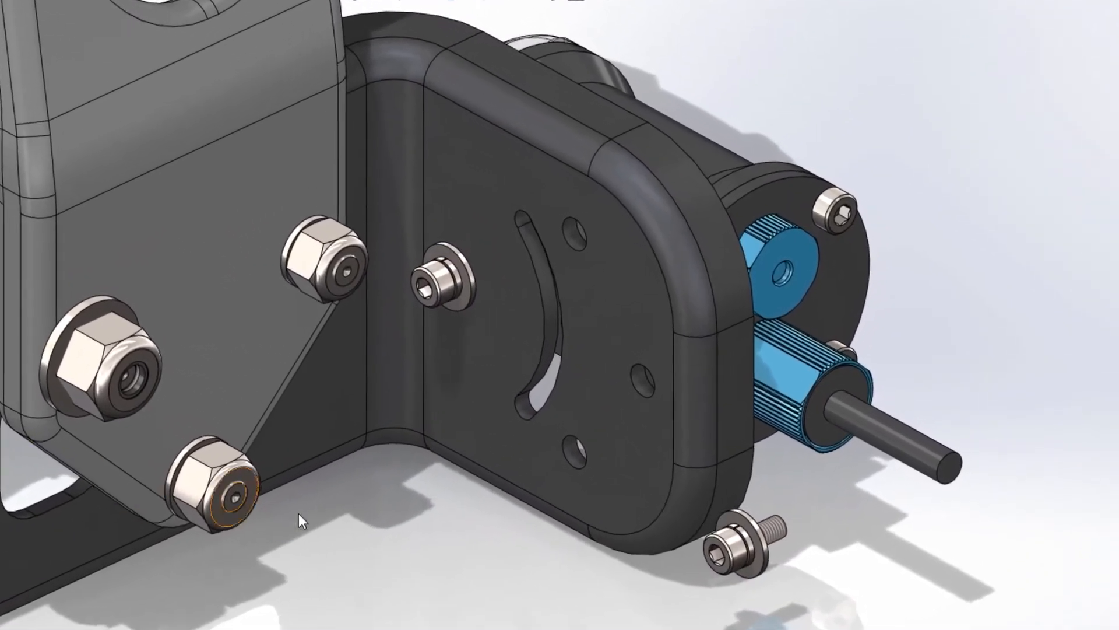
Add a slot mate between the loose M3 screw's shank and the bracket's curved slot, constrained to Center in Slot
left_click(772, 531)
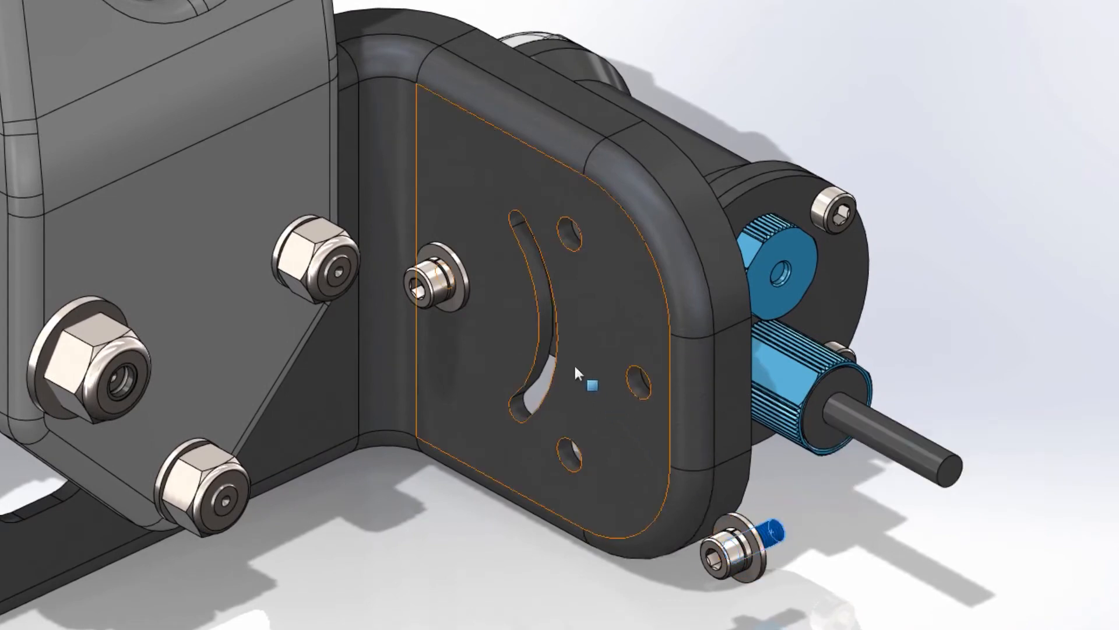
left_click(545, 335, "ctrl")
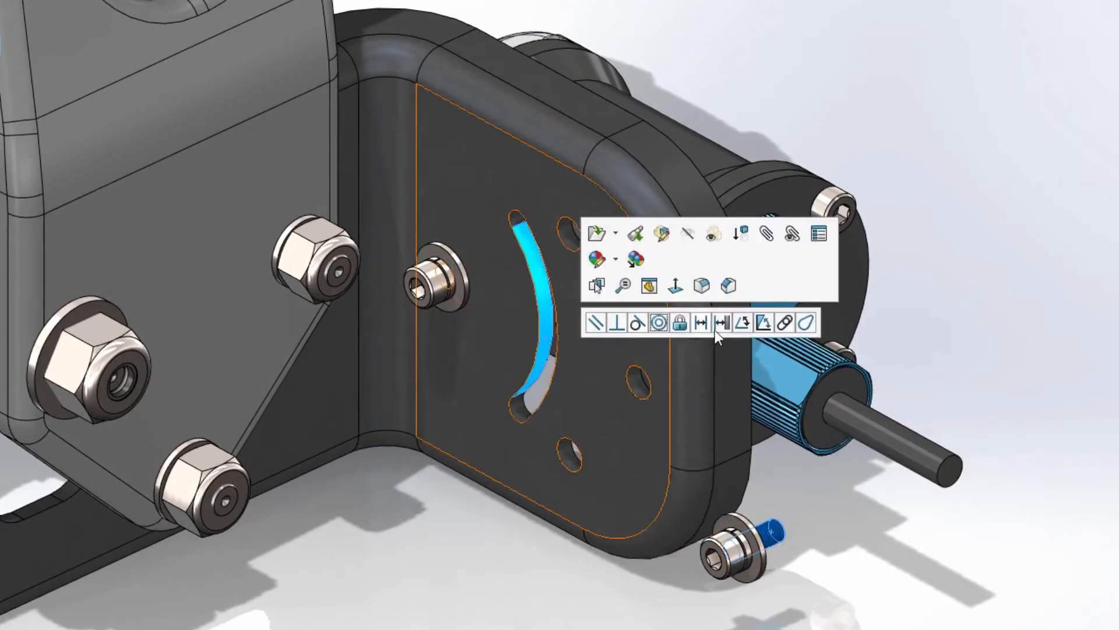
left_click(785, 324)
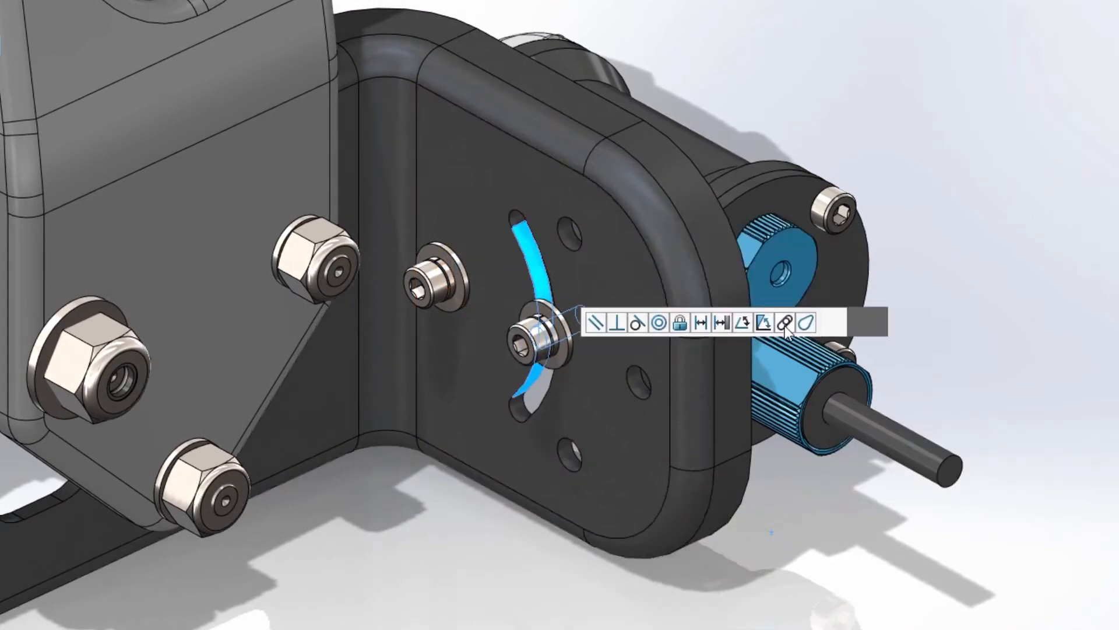
left_click(746, 349)
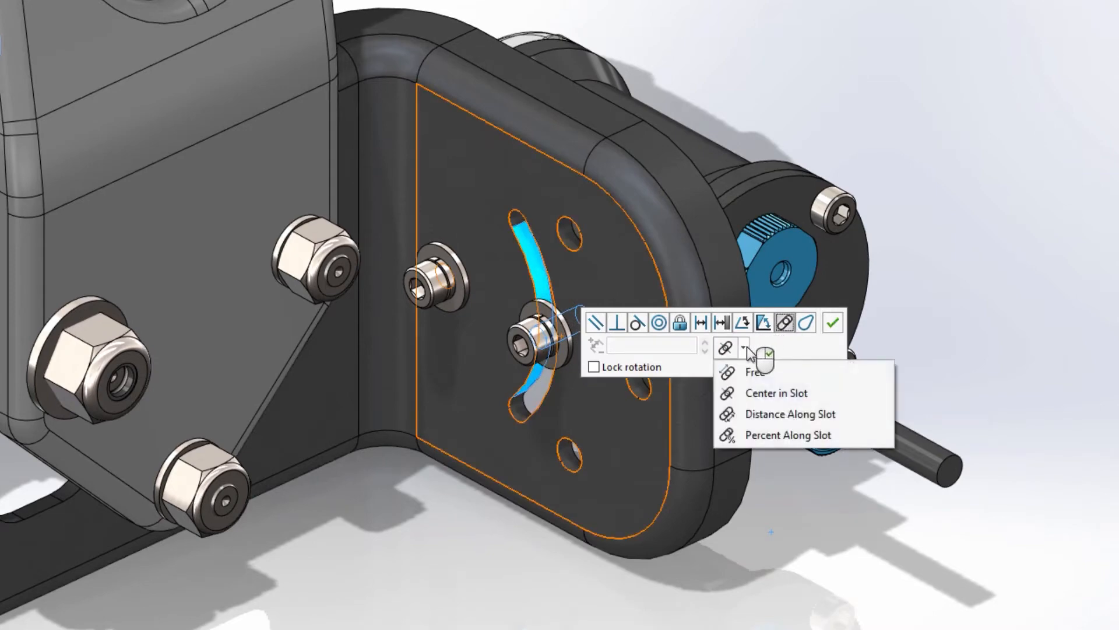
left_click(759, 394)
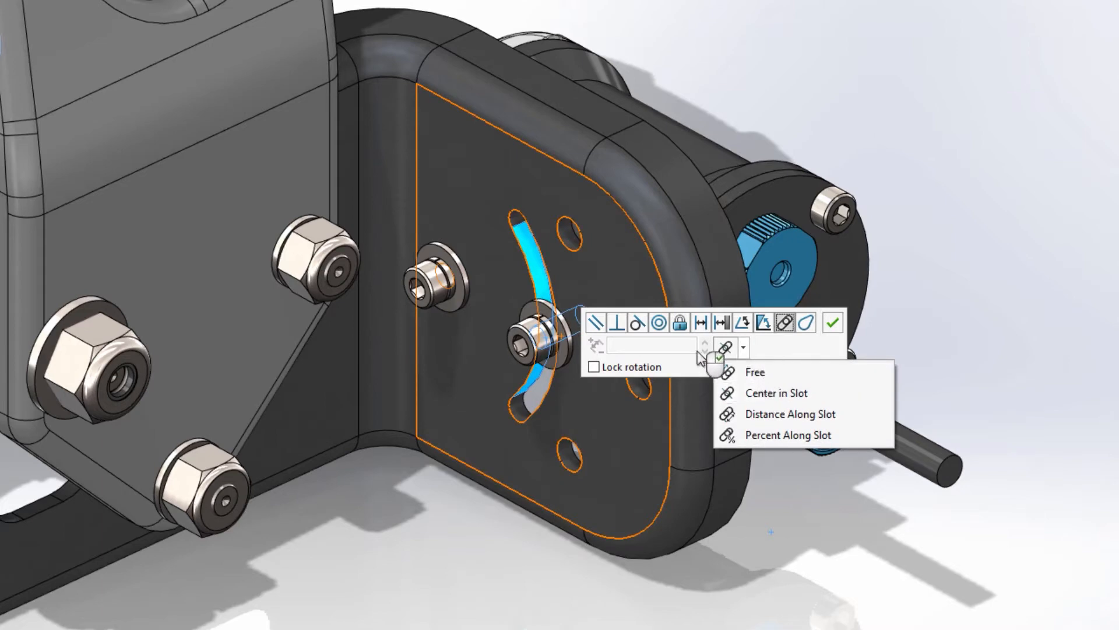
right_click(628, 368)
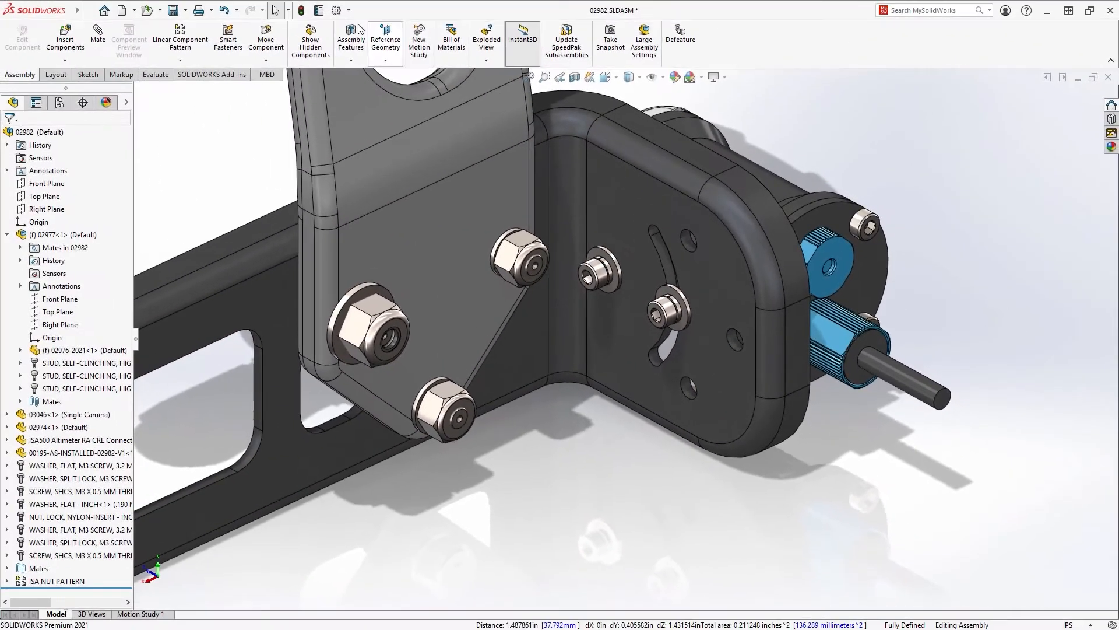
Set the document's default constraint for slot mates to Center in Slot
left_click(338, 10)
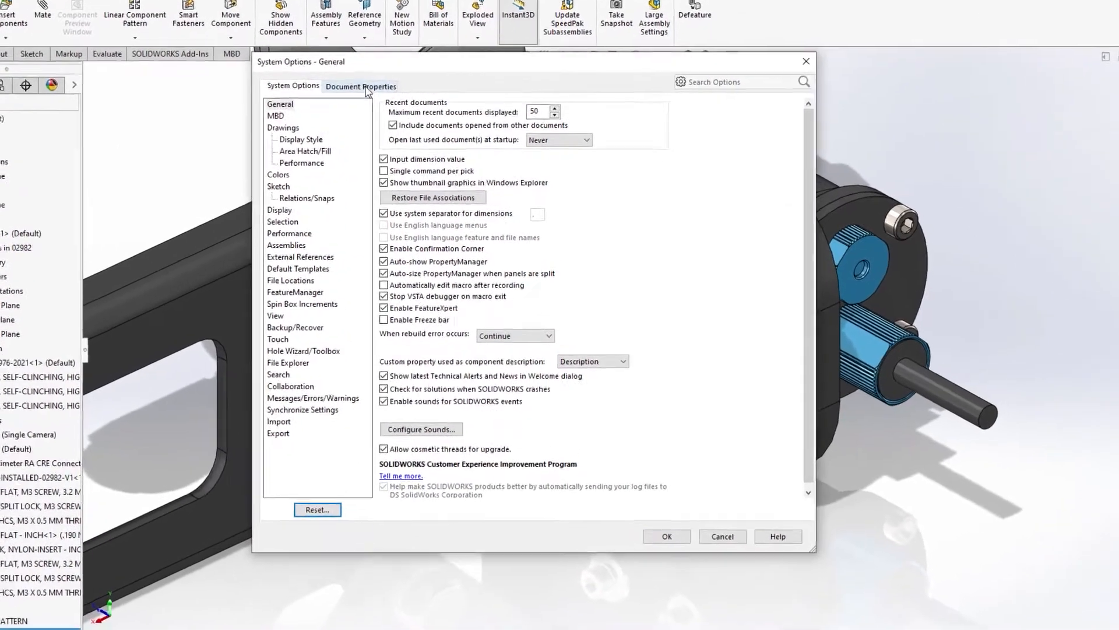
left_click(365, 87)
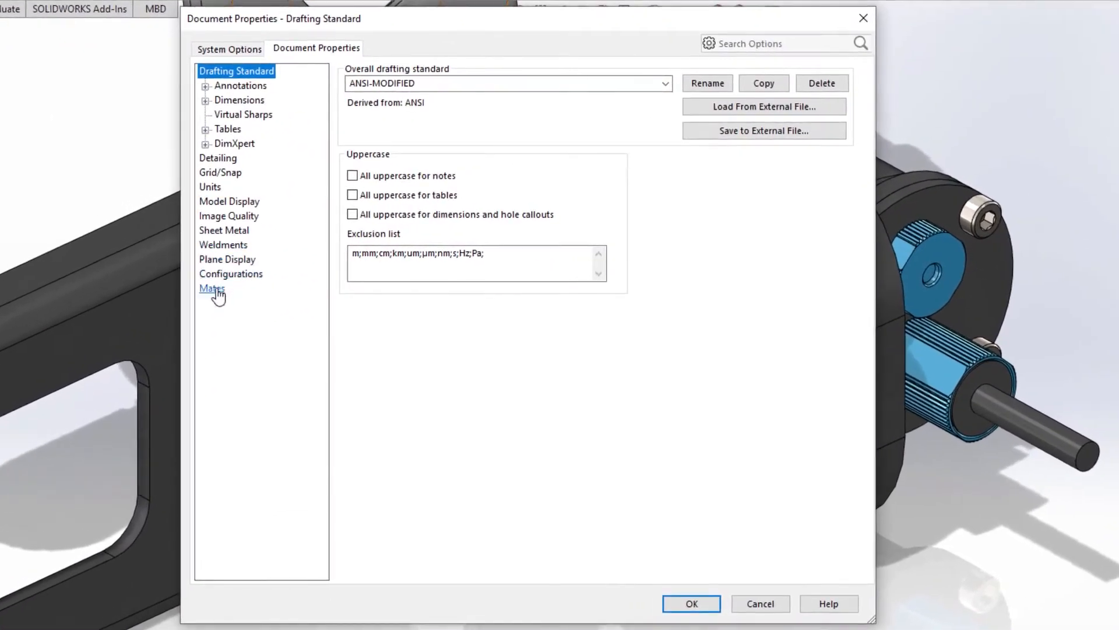
left_click(277, 281)
left_click(568, 205)
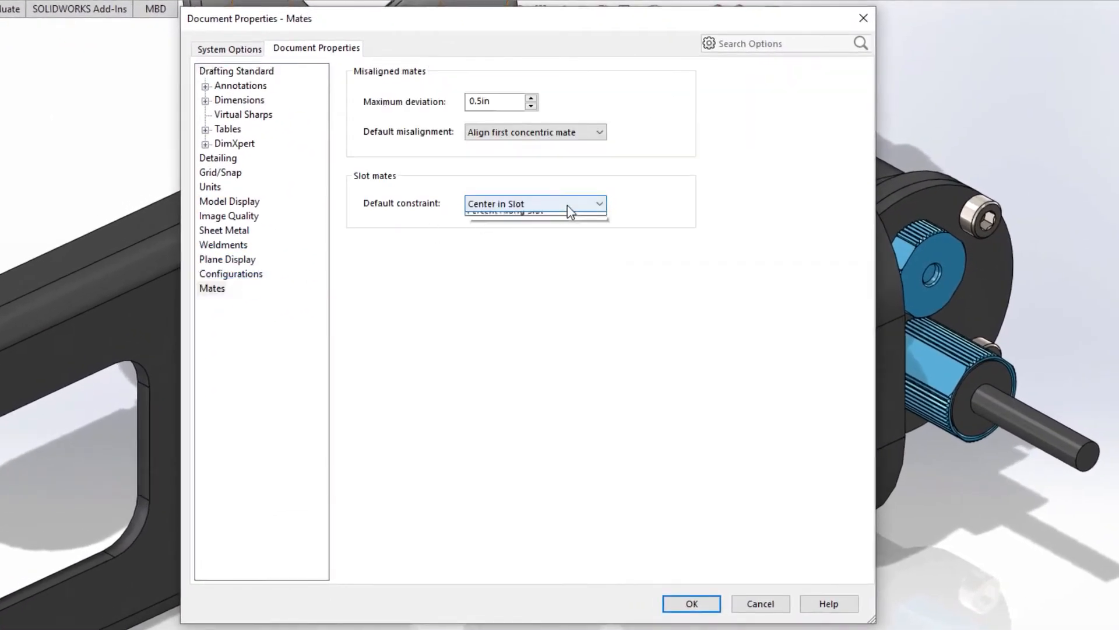
left_click(567, 206)
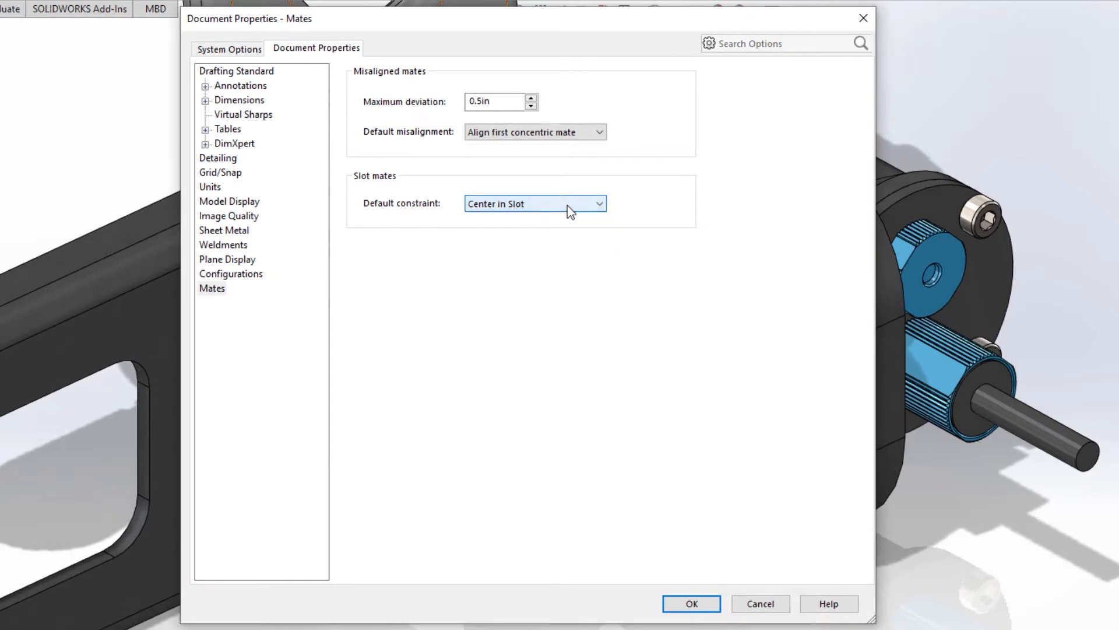
left_click(691, 604)
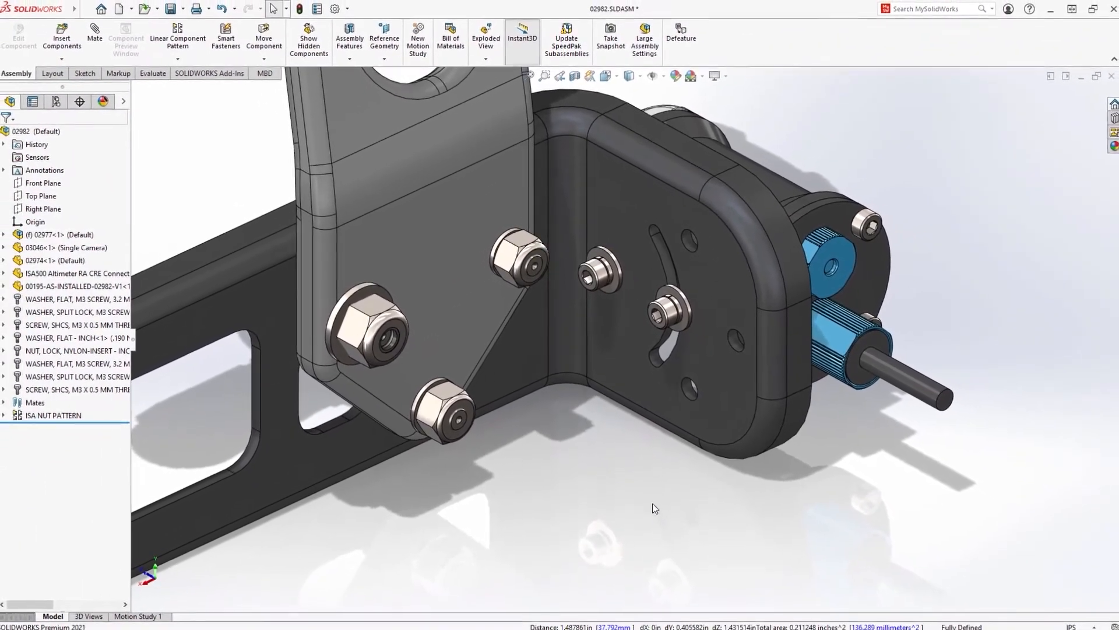
Make the oversized lock nut in ISA NUT PATTERN use the same configuration as the pattern seed component
left_click(59, 416)
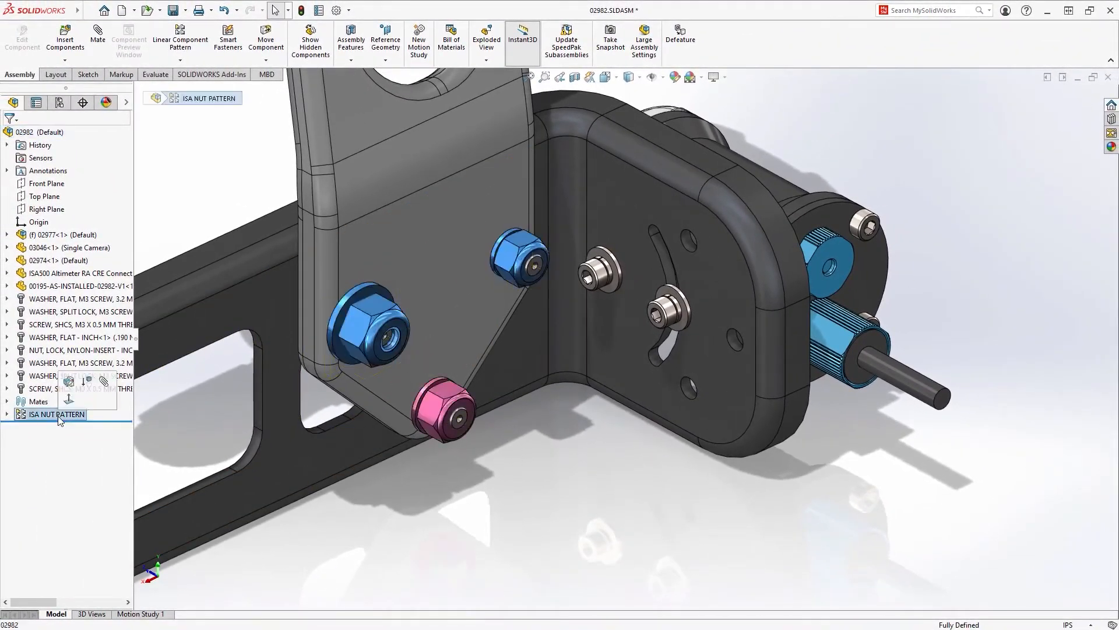
key("Escape")
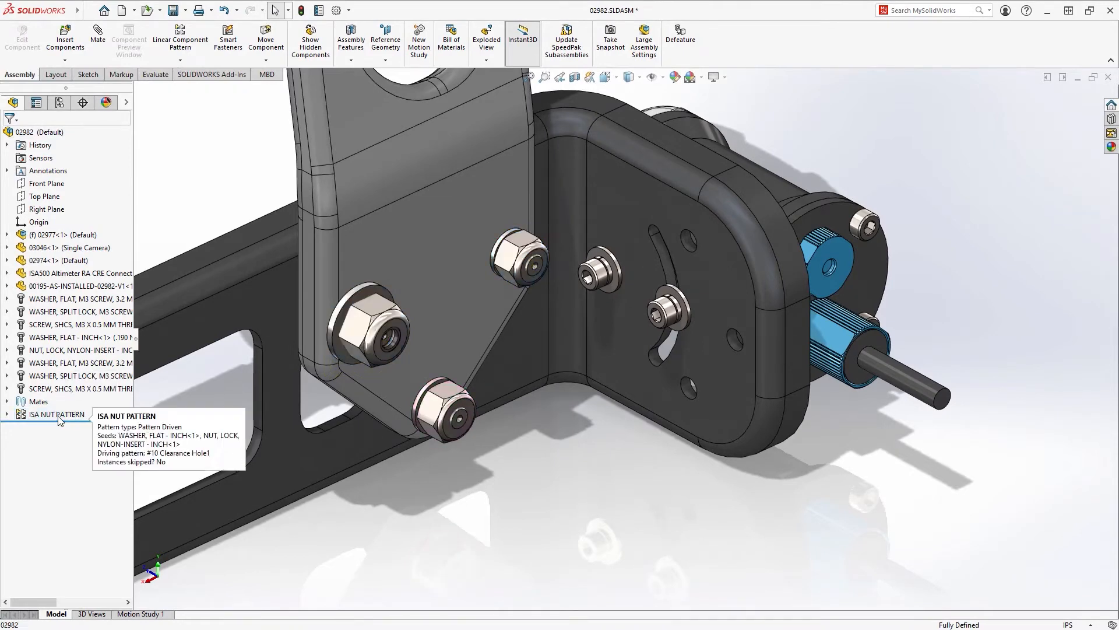
left_click(353, 323)
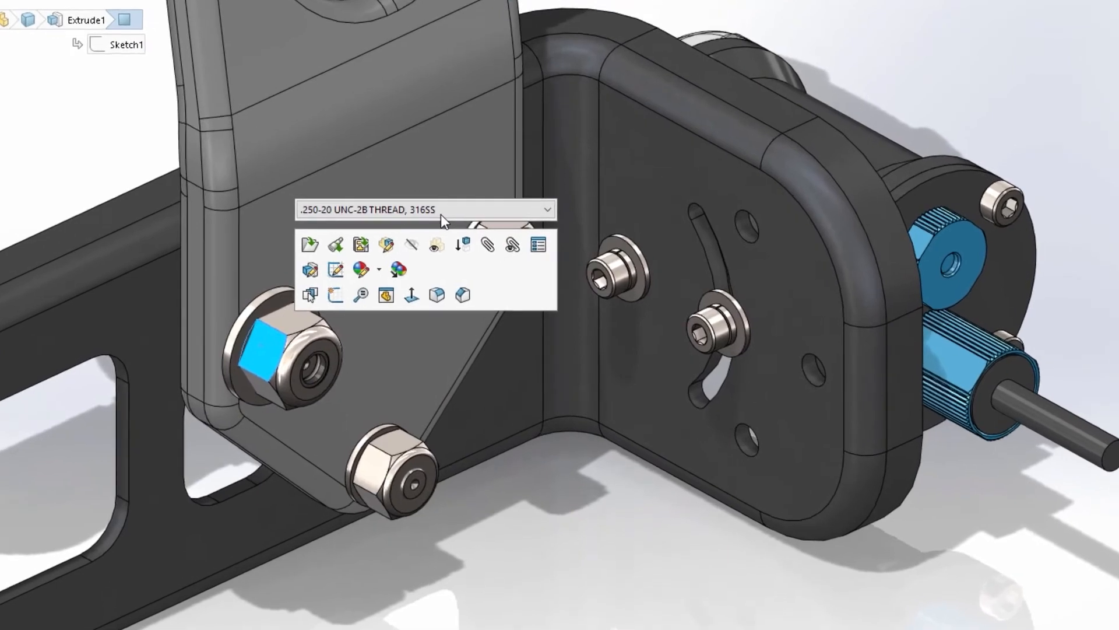
left_click(541, 248)
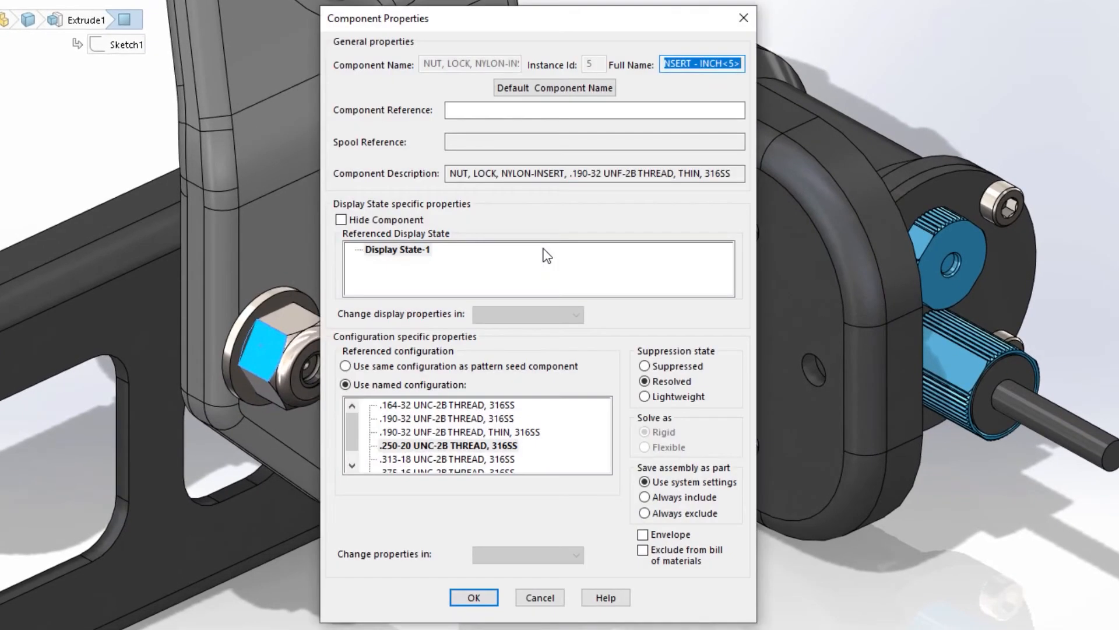
left_click(403, 369)
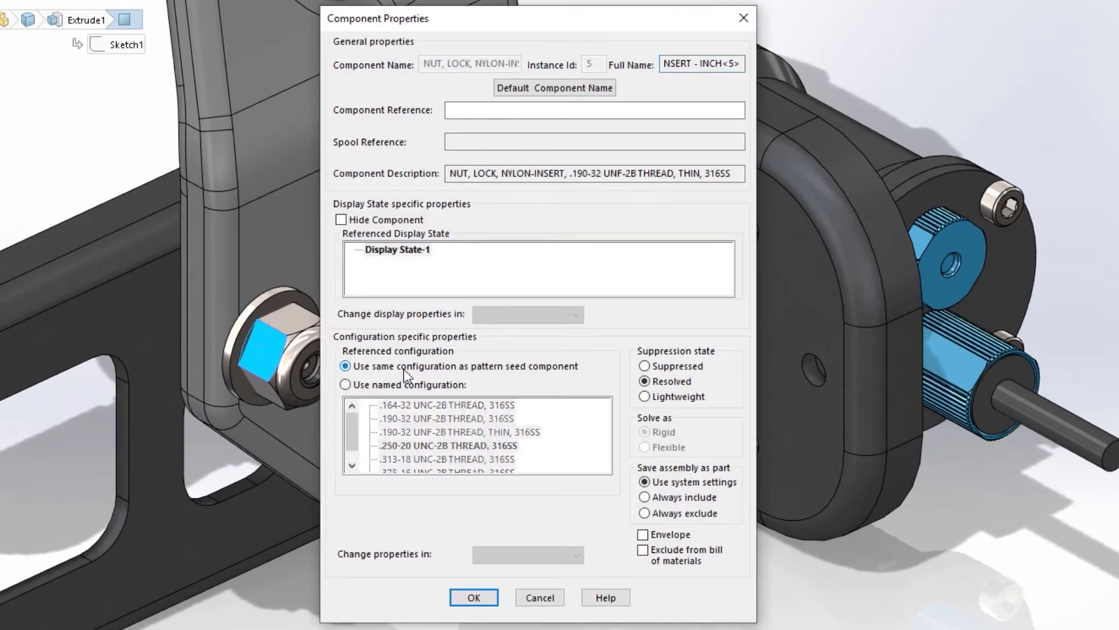
left_click(481, 601)
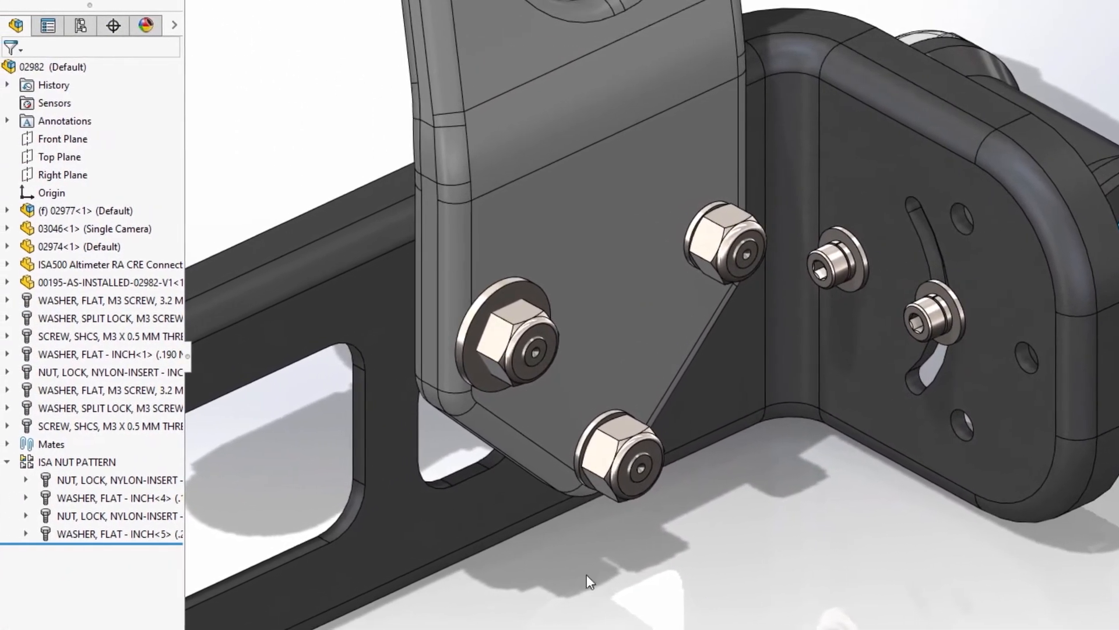
Edit ISA NUT PATTERN so the configuration of its patterned components is synchronized to the seed
left_click(84, 463)
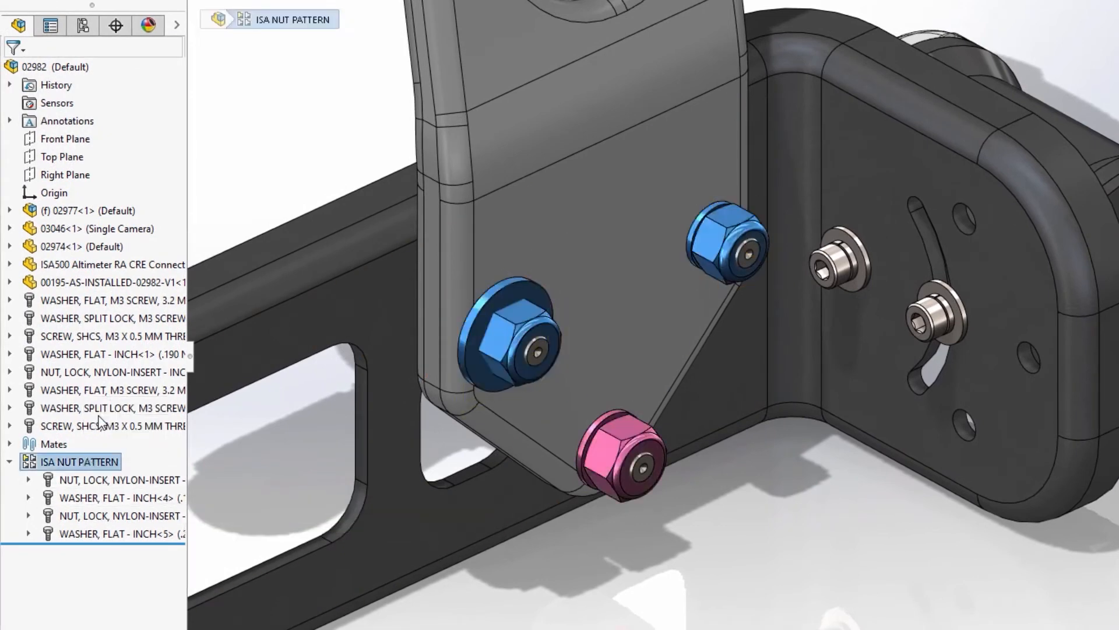
left_click(102, 421)
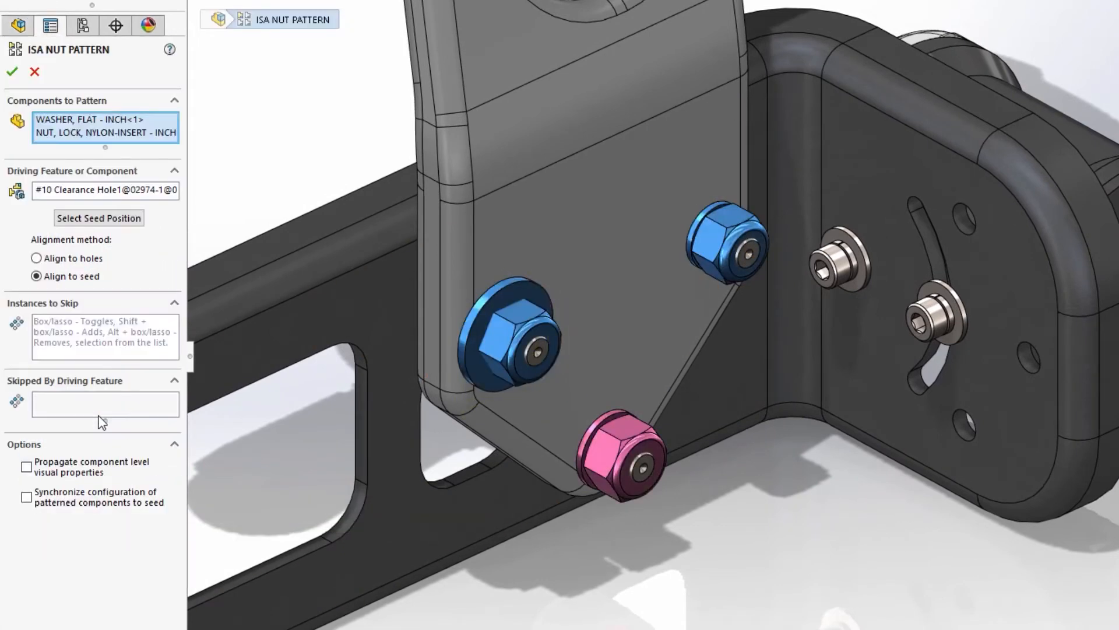
left_click(89, 502)
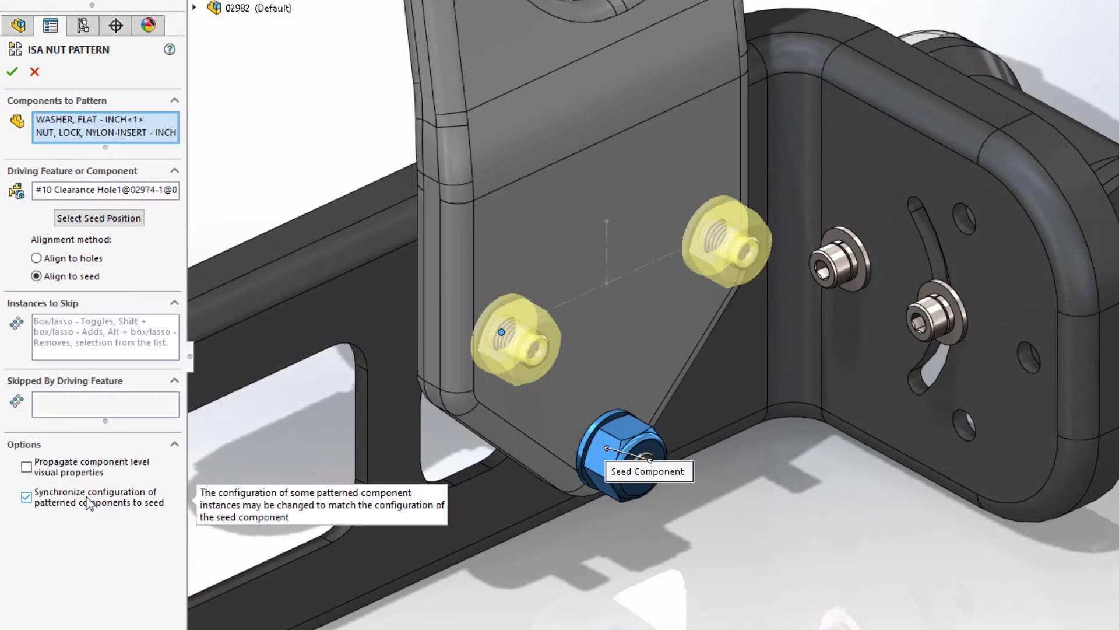
left_click(11, 72)
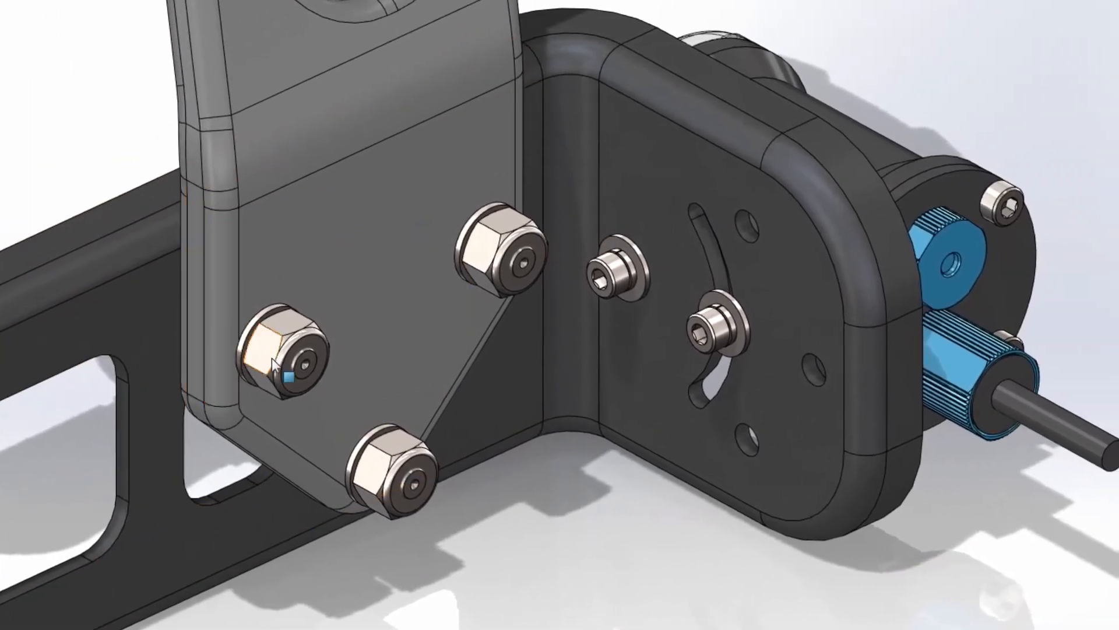
Examine the referenced configuration options in the component properties of a patterned lock nut, leaving them as they are
left_click(506, 345)
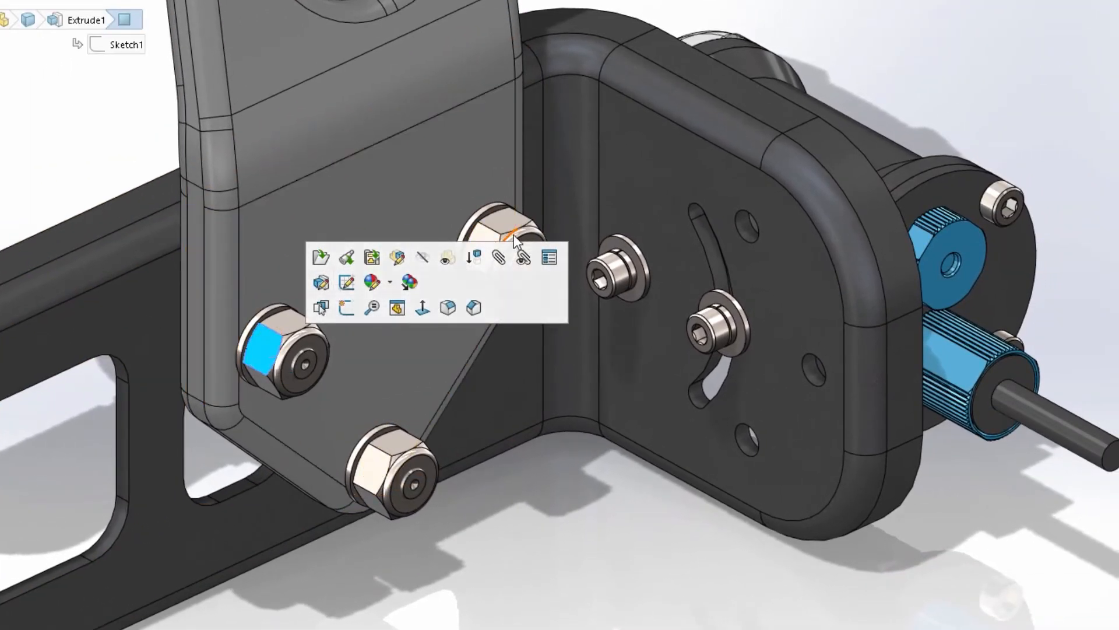
left_click(548, 258)
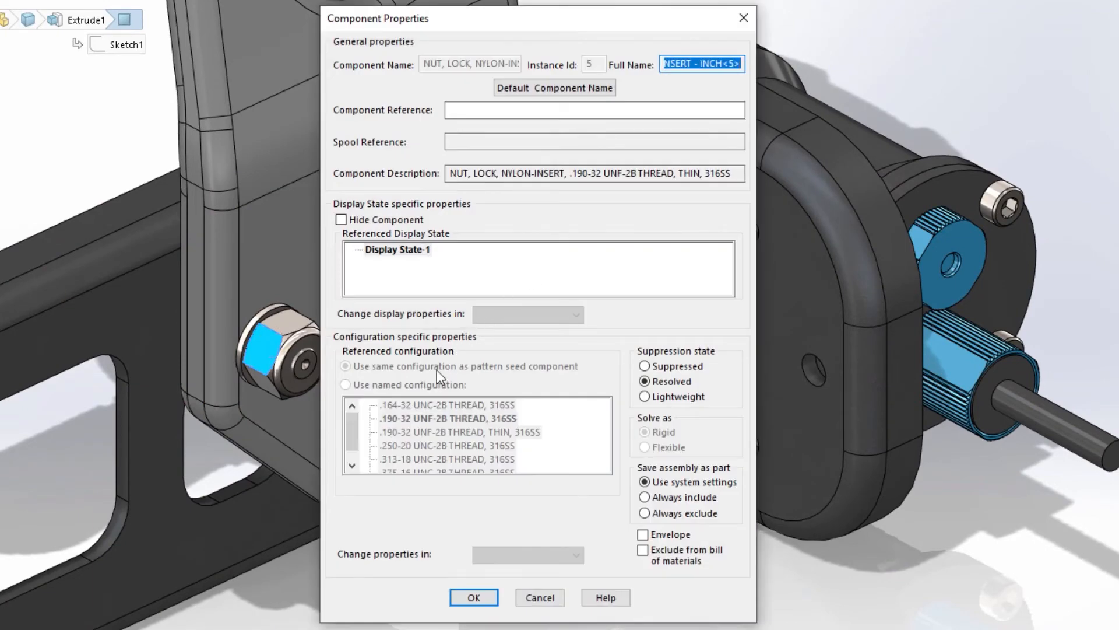
key("Escape")
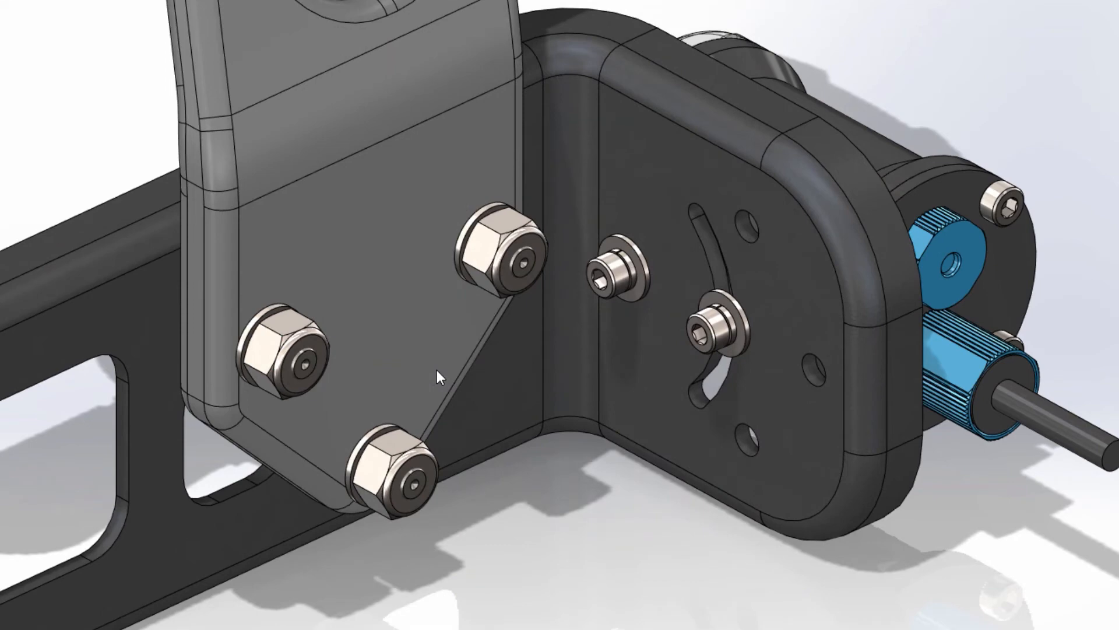
Switch the seed lock nut of the pattern to the .190-32 UNF-2B THREAD, THIN, 316SS configuration
left_click(401, 439)
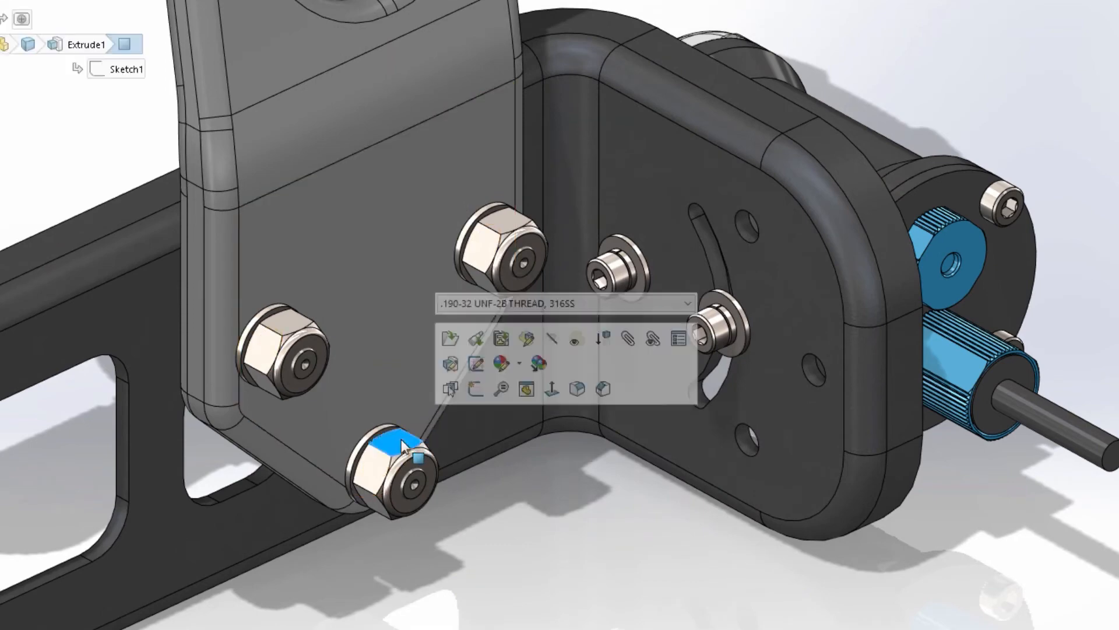
left_click(538, 303)
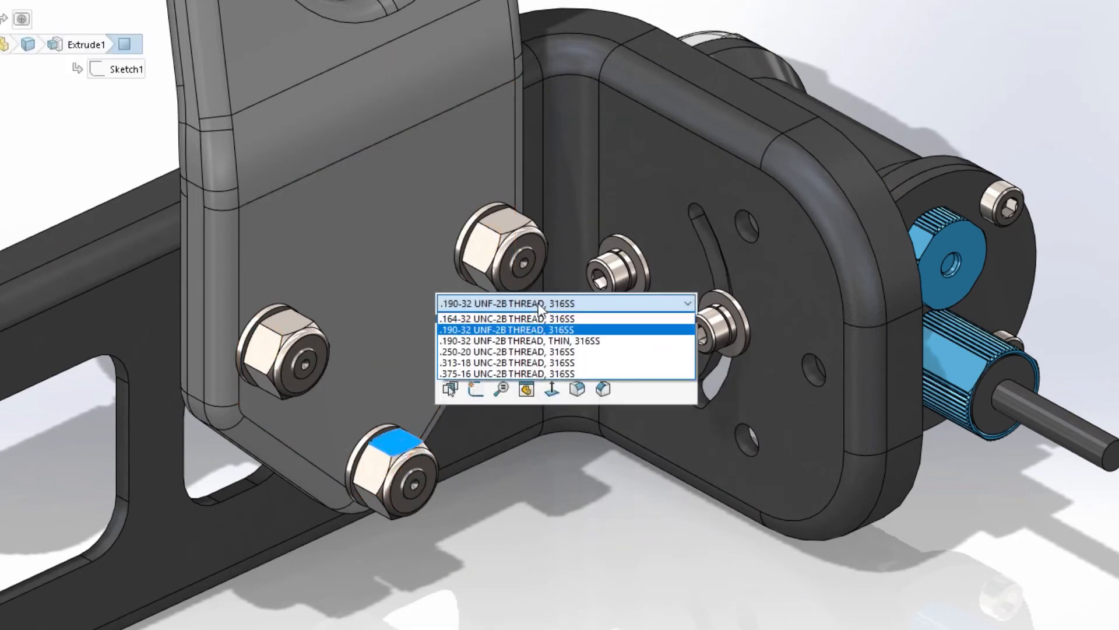
left_click(533, 338)
right_click(532, 338)
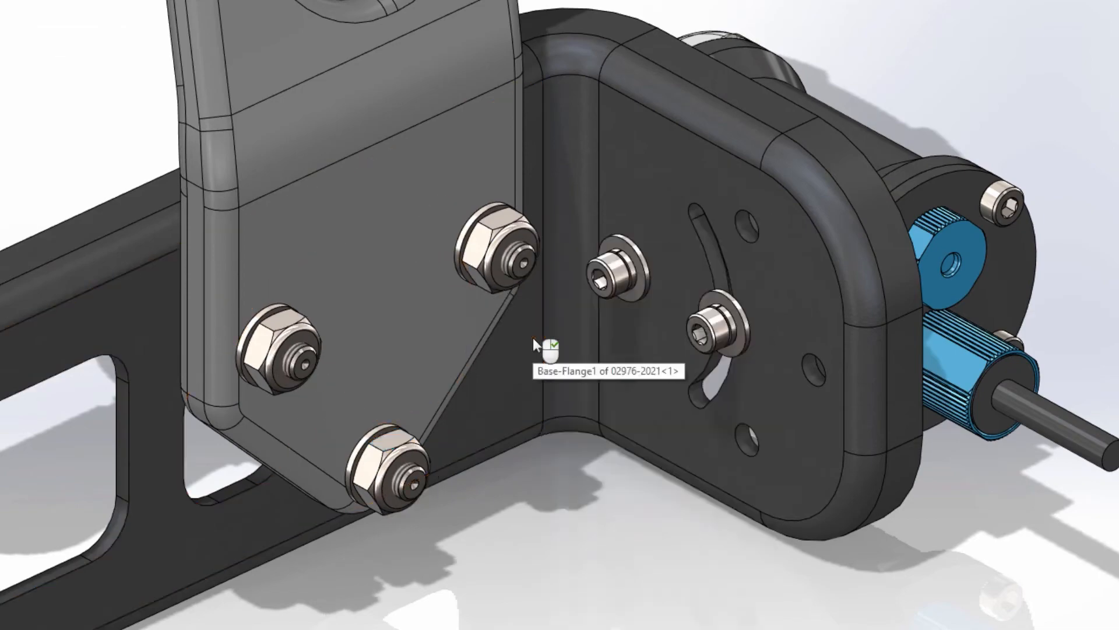
Run Interference Detection on the whole 02982 assembly and ignore the interferences in the Fasteners folder
key("f")
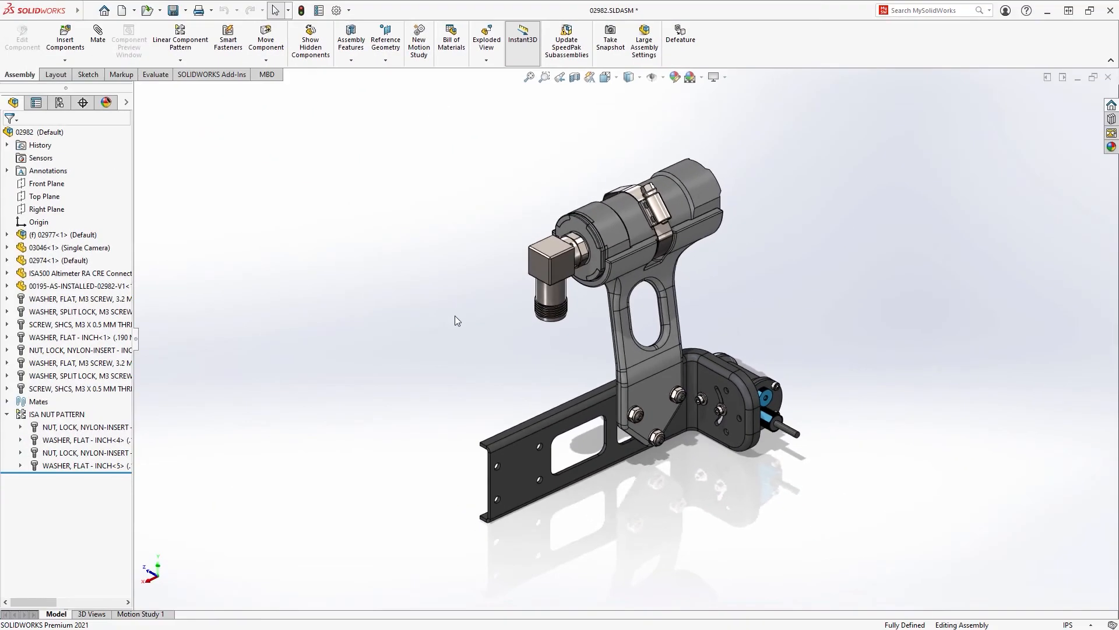
left_click(158, 76)
left_click(59, 46)
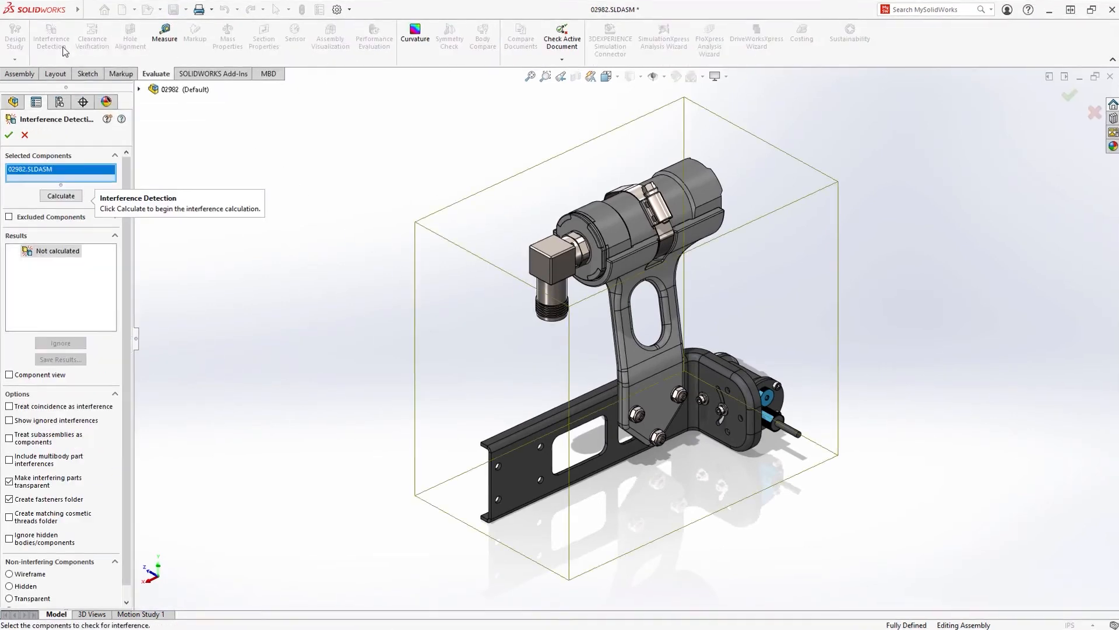
left_click(60, 195)
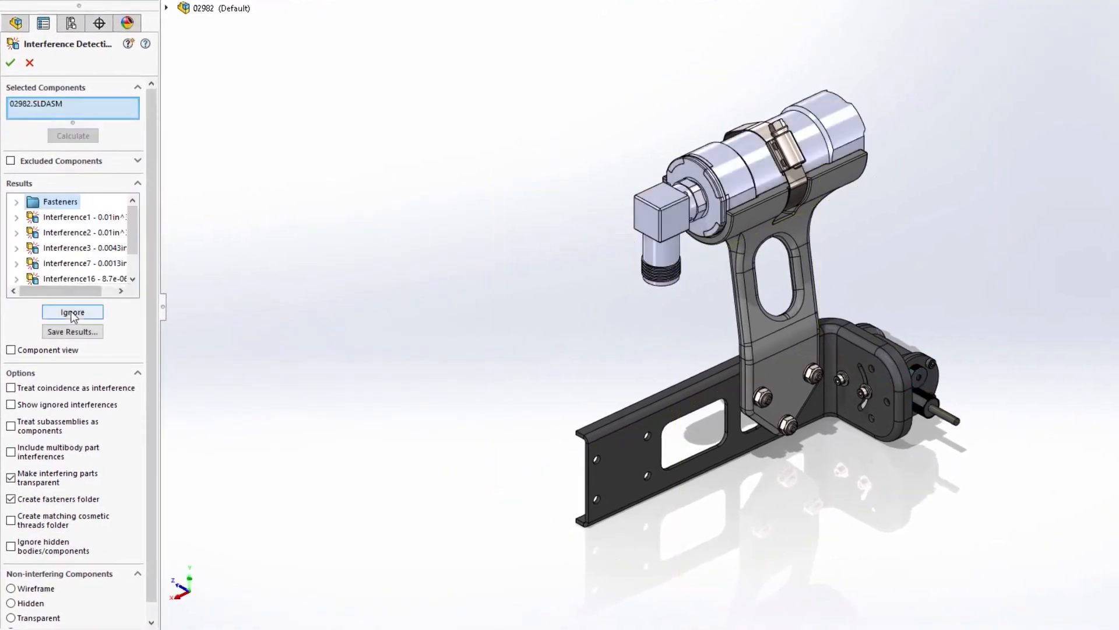
left_click(73, 313)
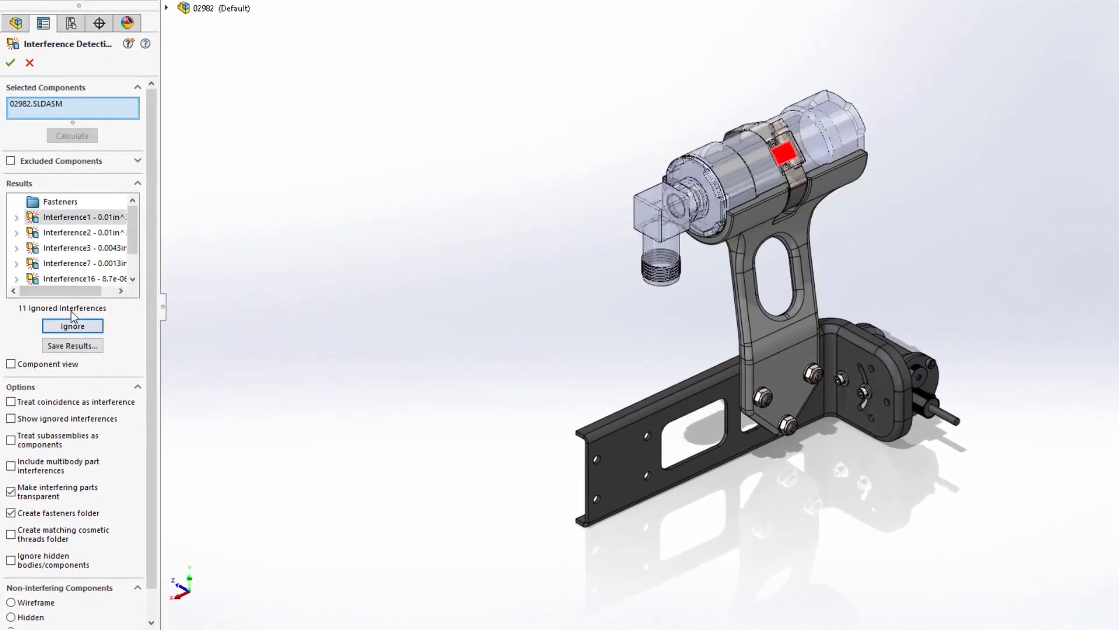
Save the interference results with thumbnails to the Desktop as 02982.xlsx, replacing the existing file, and leave Interference Detection
left_click(71, 346)
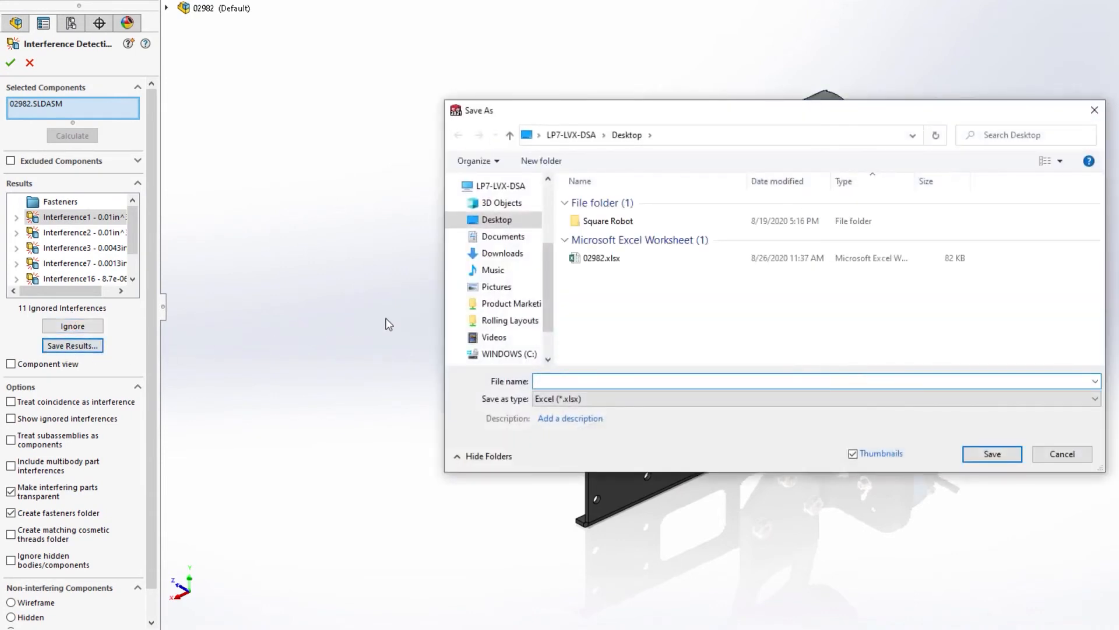
left_click(586, 258)
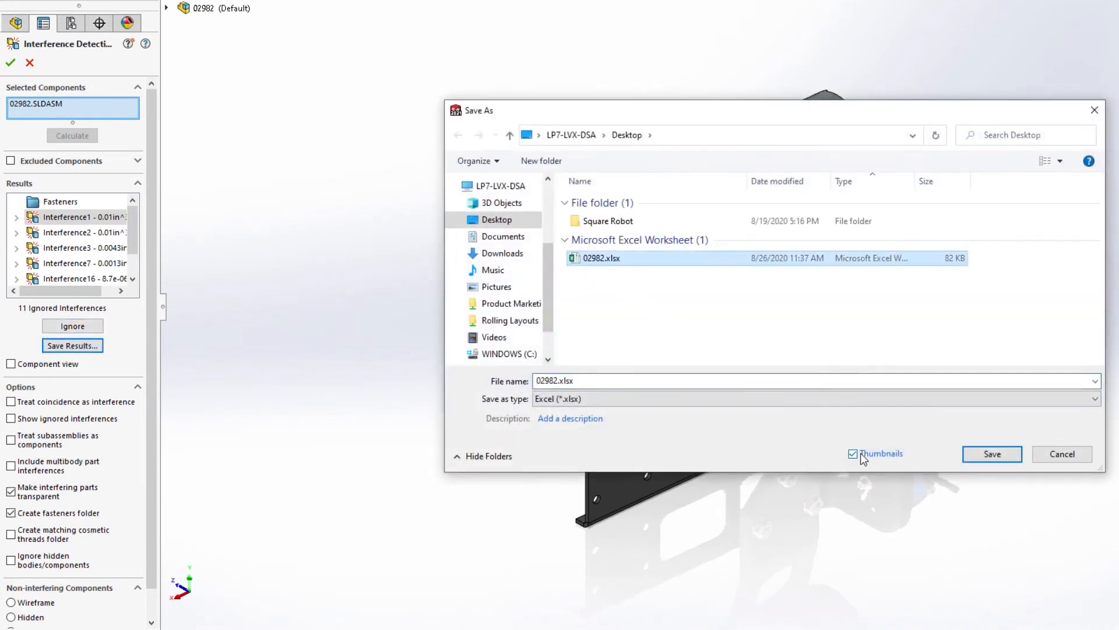
left_click(989, 455)
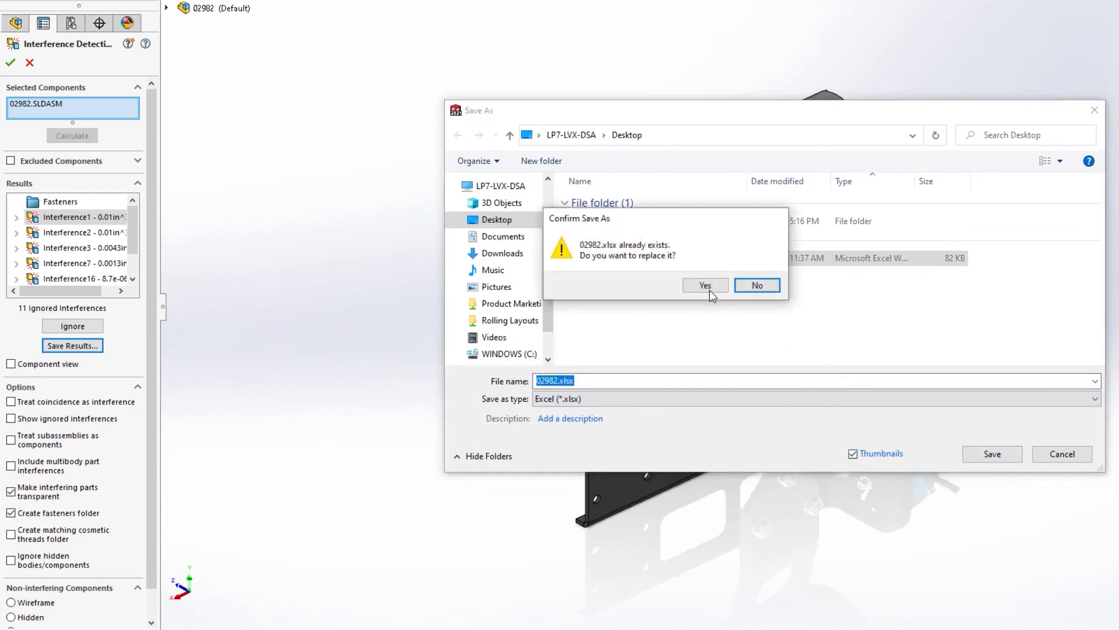
left_click(708, 287)
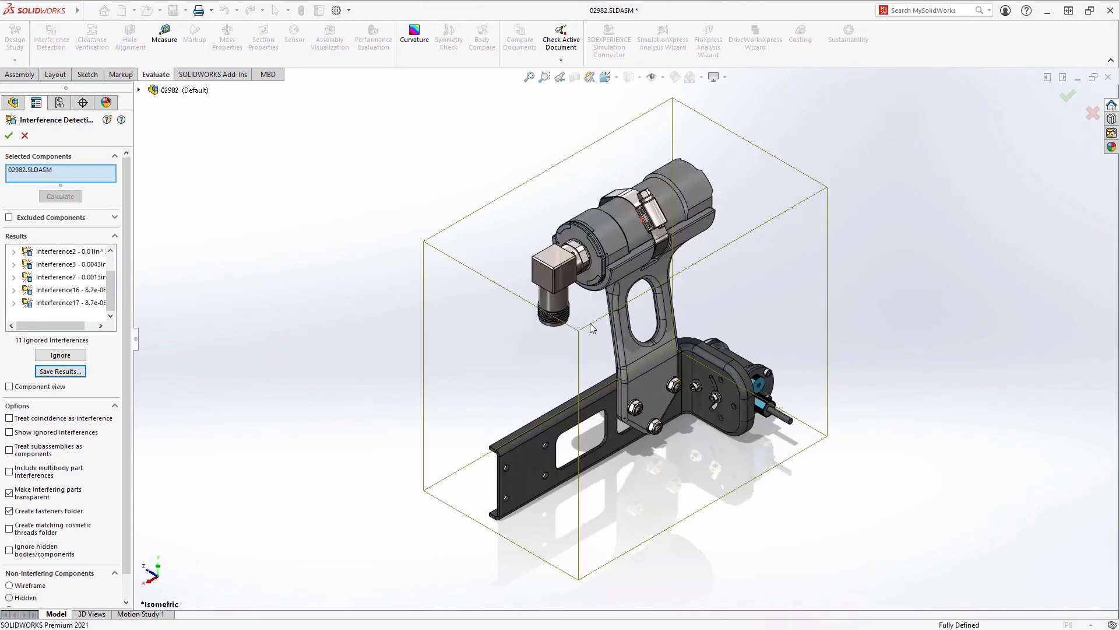
key("Escape")
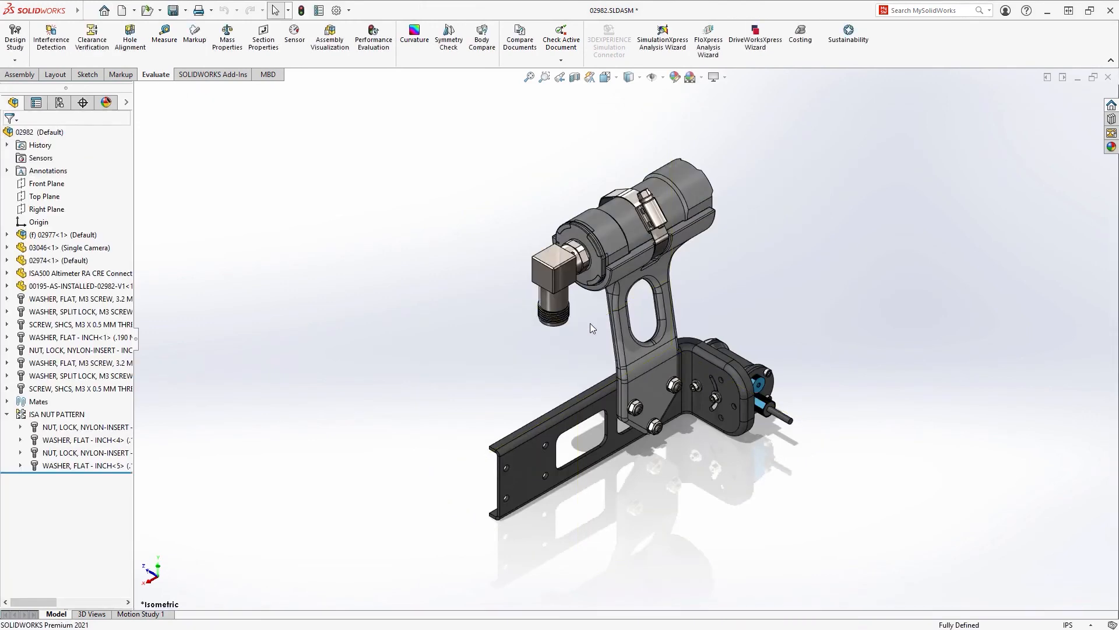